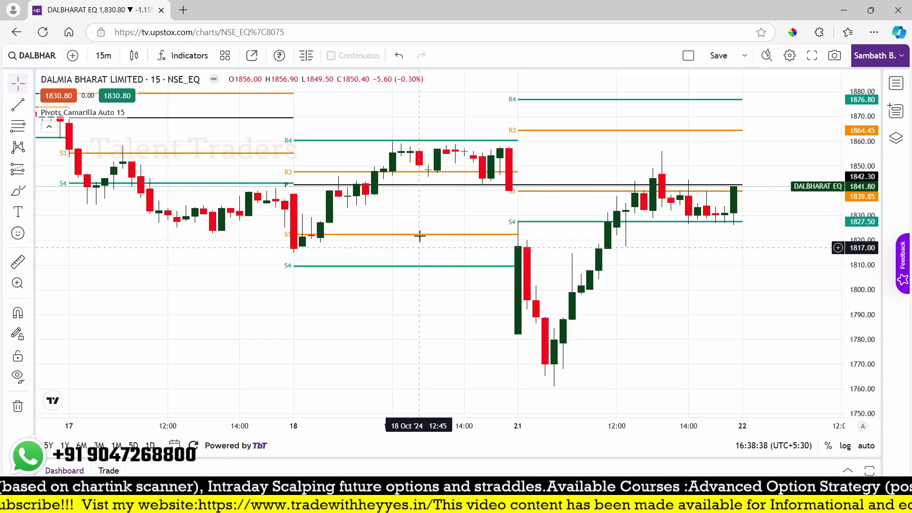
Search the chart symbols for "dal" and load DALBHARAT, Dalmia Bharat Limited
key("alt+Tab")
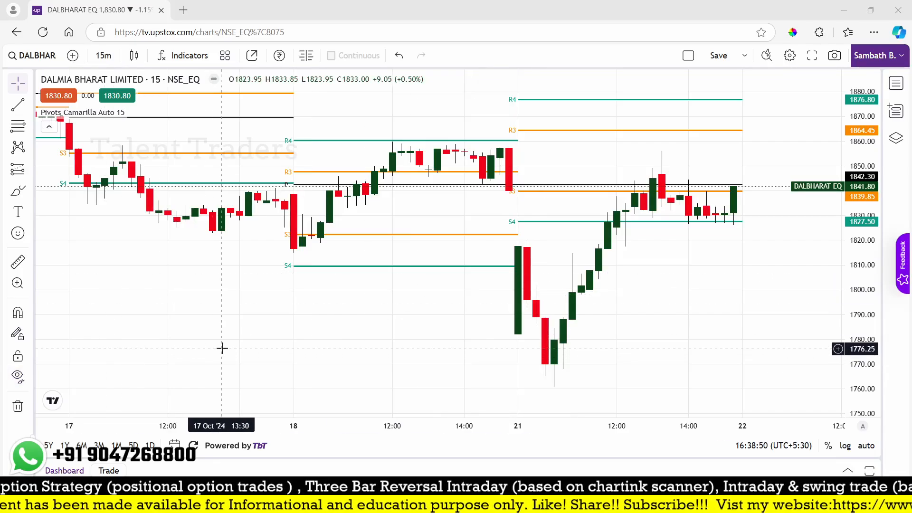
type("dal")
key("Down")
key("Down")
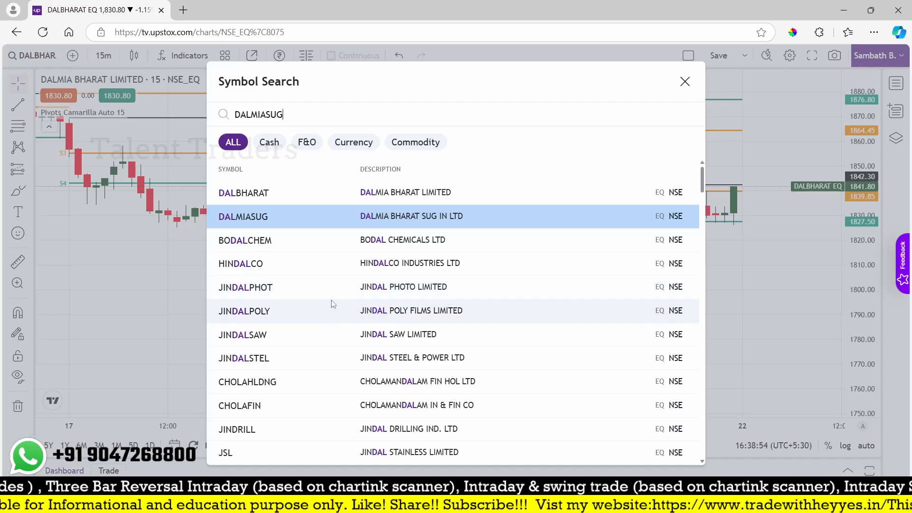
left_click(279, 198)
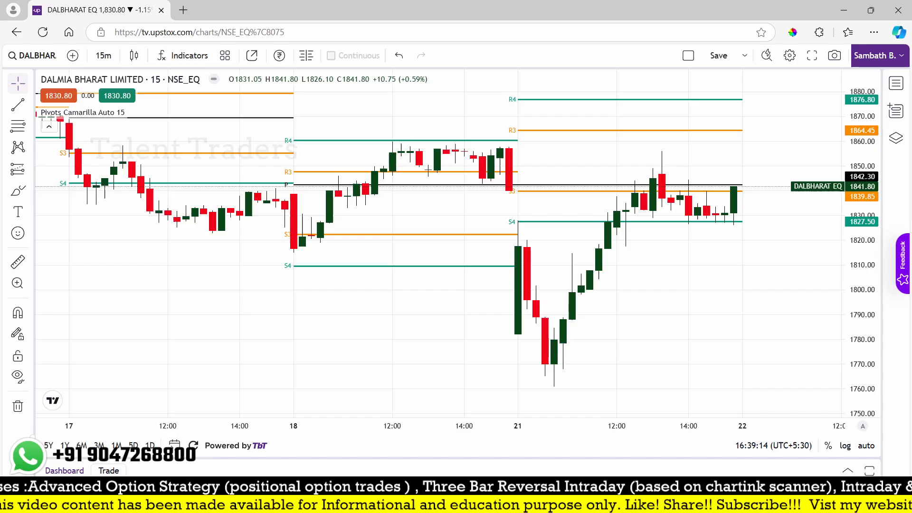
Open chartink.com in a new browser tab and go to its page for creating a scan
left_click(183, 10)
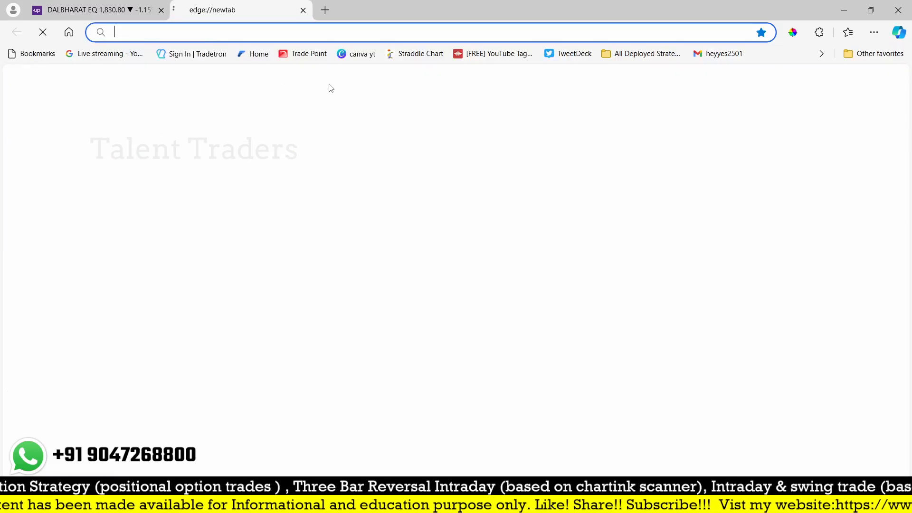
type("chartink.com")
key("Return")
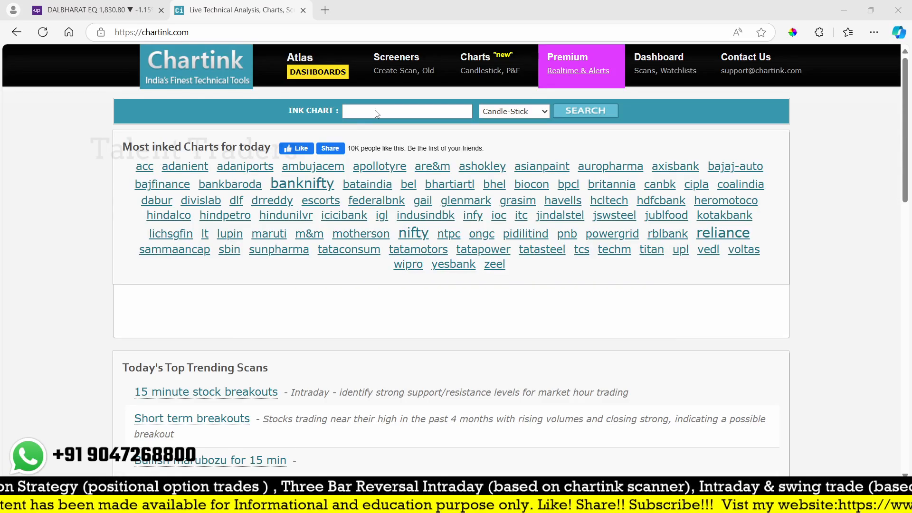
left_click(404, 72)
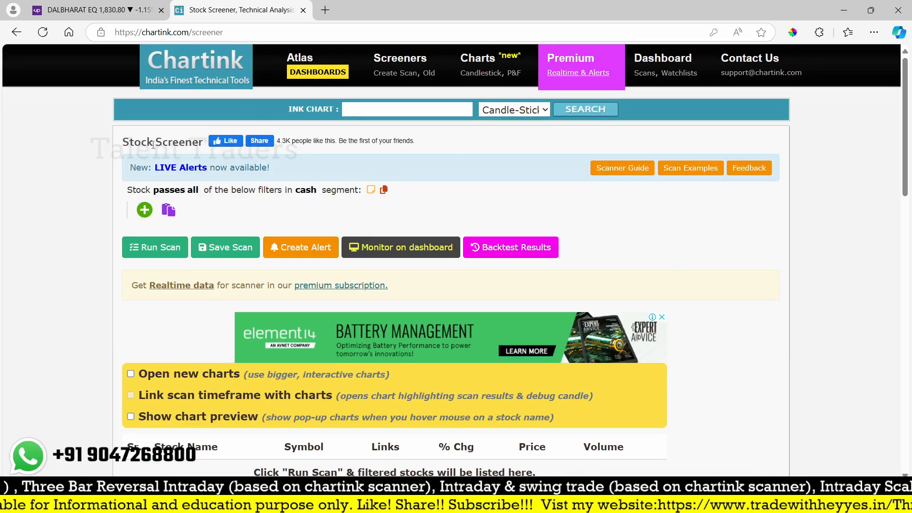
Add a scan filter that starts with the Low stock attribute
left_click(145, 209)
type("low")
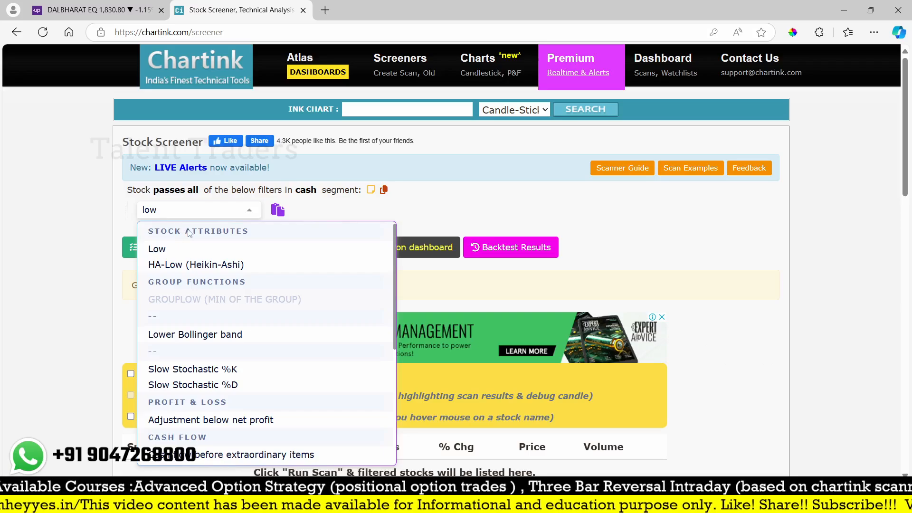
left_click(178, 243)
type("gr")
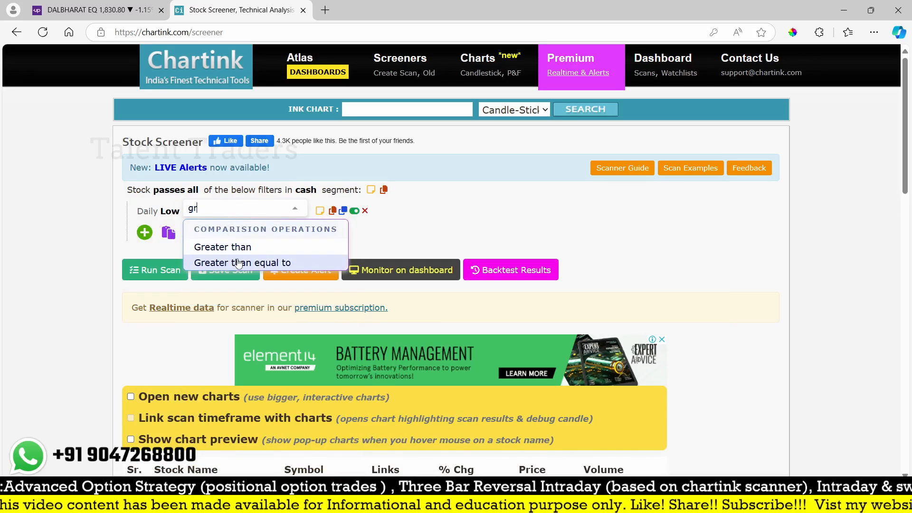
left_click(228, 246)
type("low")
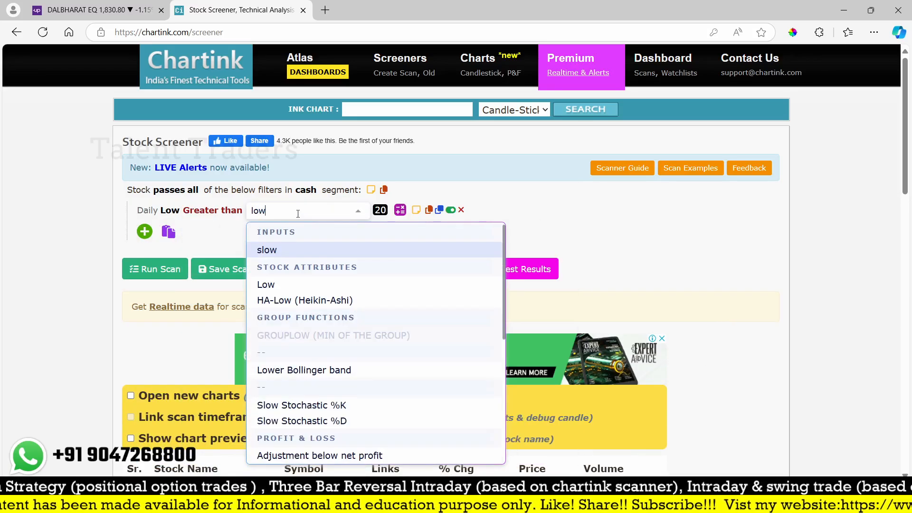
left_click(286, 250)
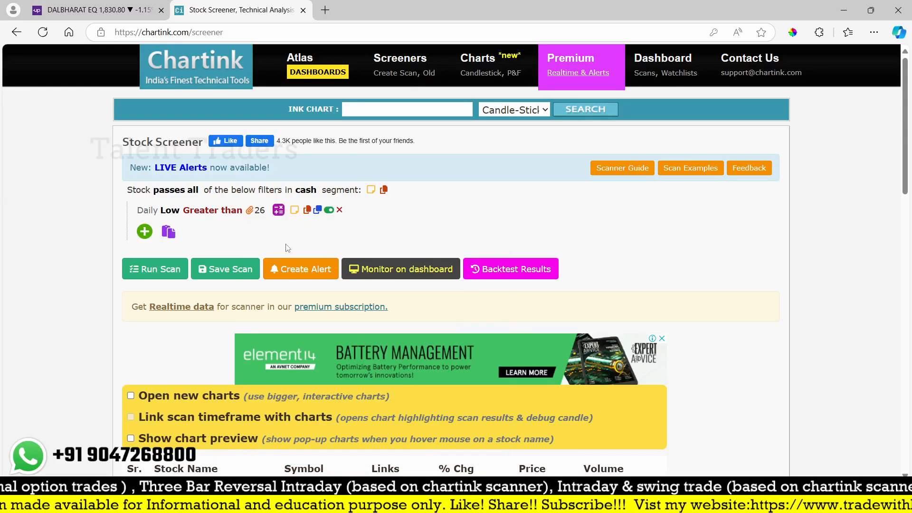
left_click(224, 212)
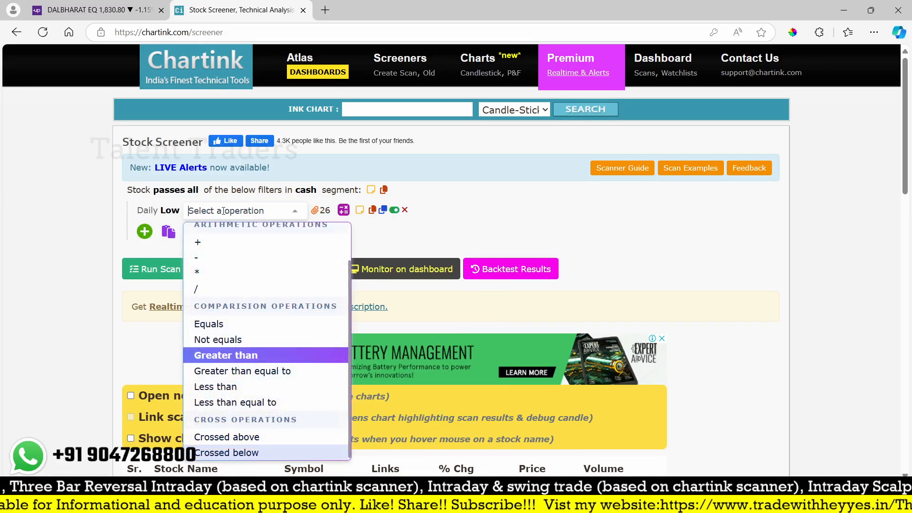
scroll(229, 247, "up", 1)
left_click(230, 250)
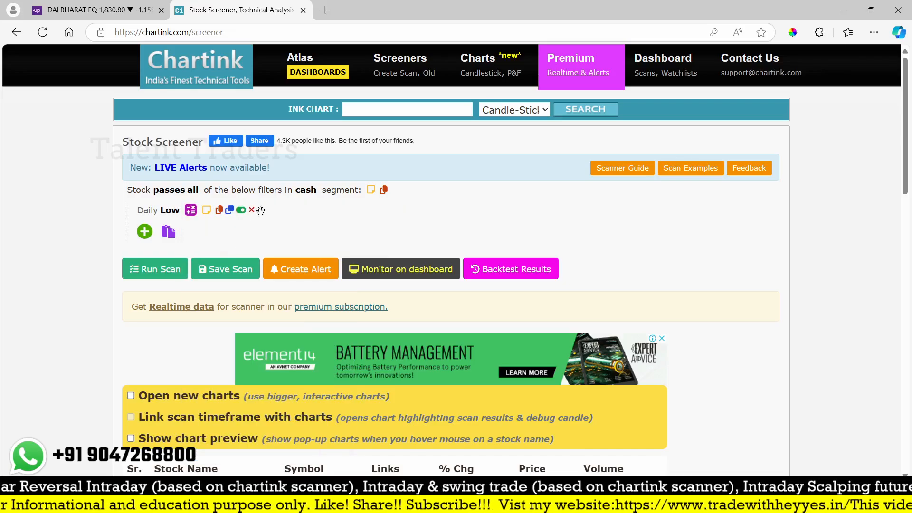
Complete the filter as daily Low Greater than daily Low
left_click(191, 210)
type("gr")
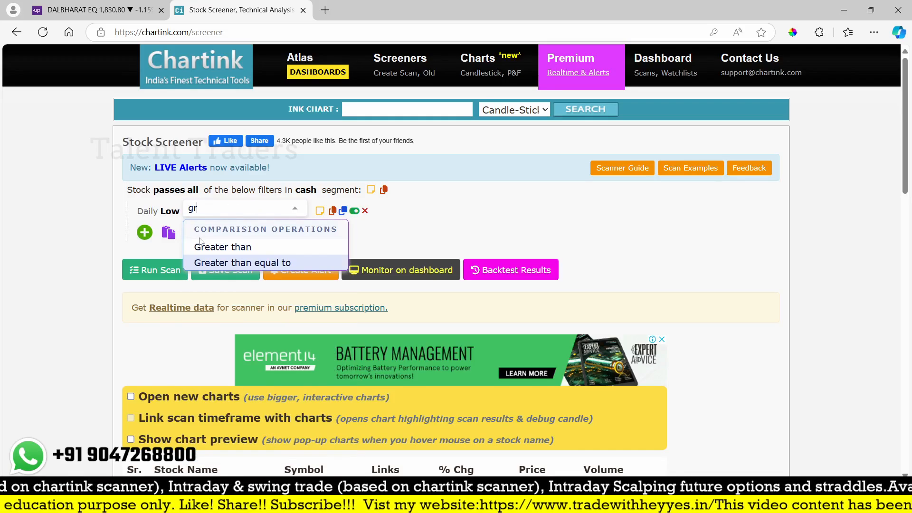
key("Return")
type("low")
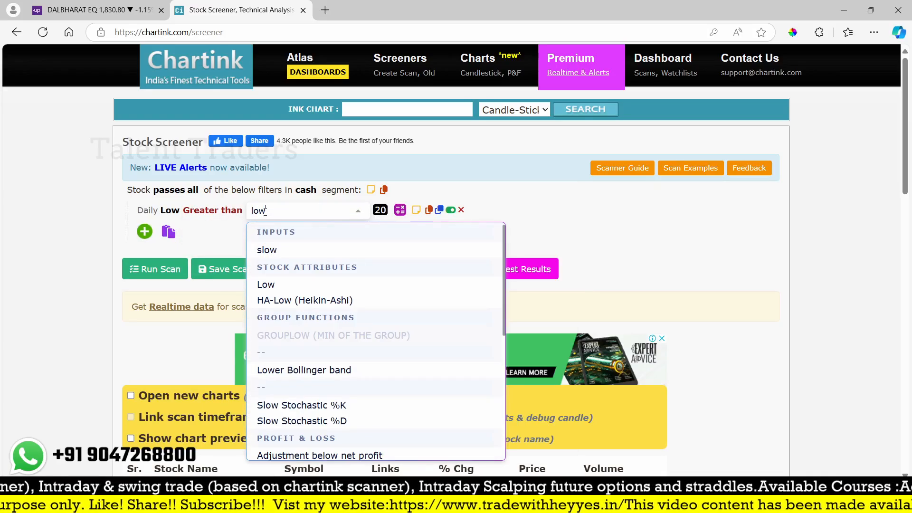
left_click(279, 282)
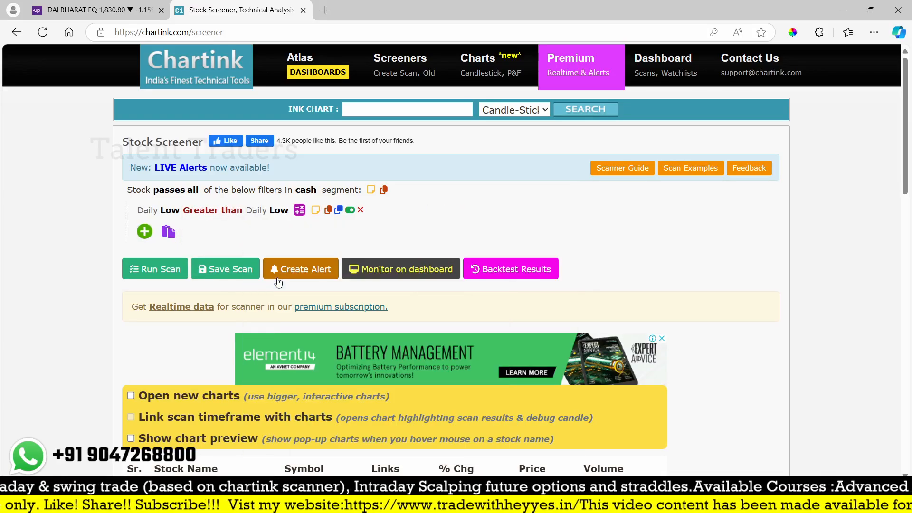
Change the timeframe on both sides of the Low filter to 15 minute
left_click(148, 211)
type("15")
key("Return")
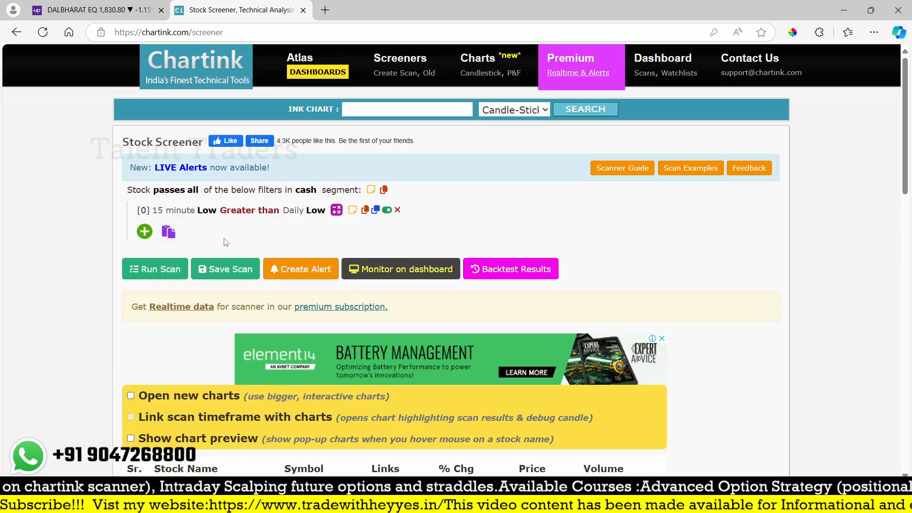
left_click(291, 211)
type("15")
key("Return")
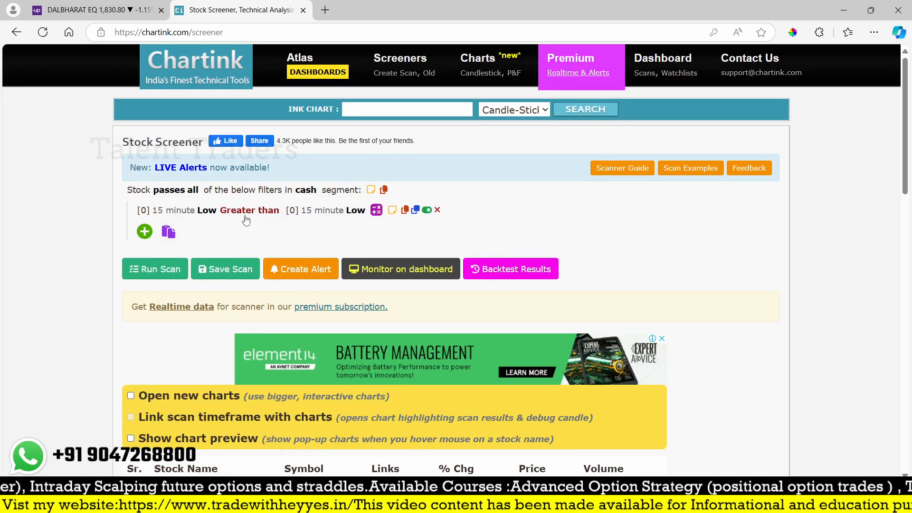
Set the Low filter's candle offsets to =2 (second candle) before the comparison and =1 (first candle) after it
left_click(142, 210)
scroll(250, 350, "down", 3)
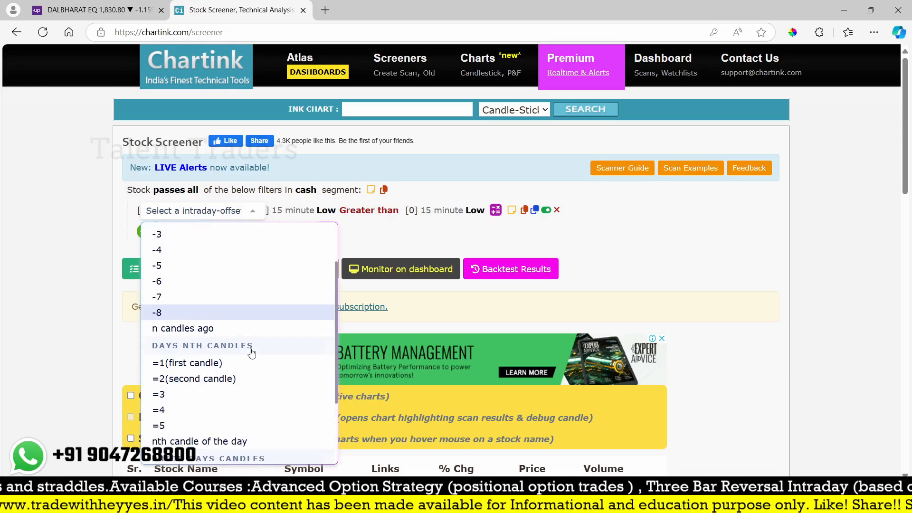
left_click(249, 320)
left_click(296, 212)
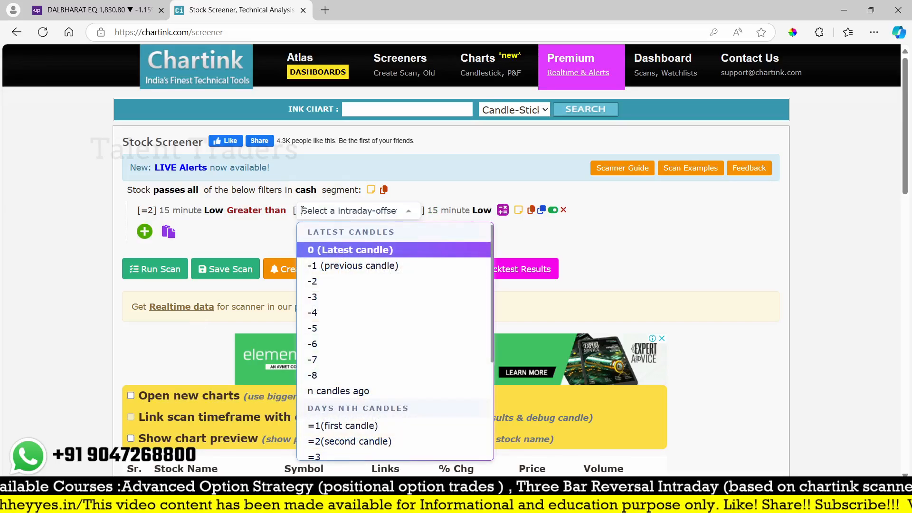
left_click(317, 426)
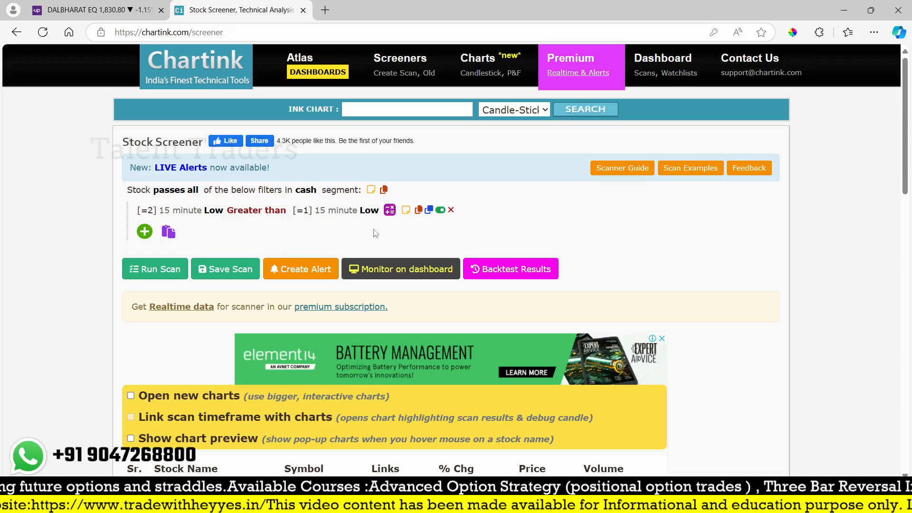
Duplicate the Low filter and change the copy to second-candle High Less than first-candle High
left_click(429, 211)
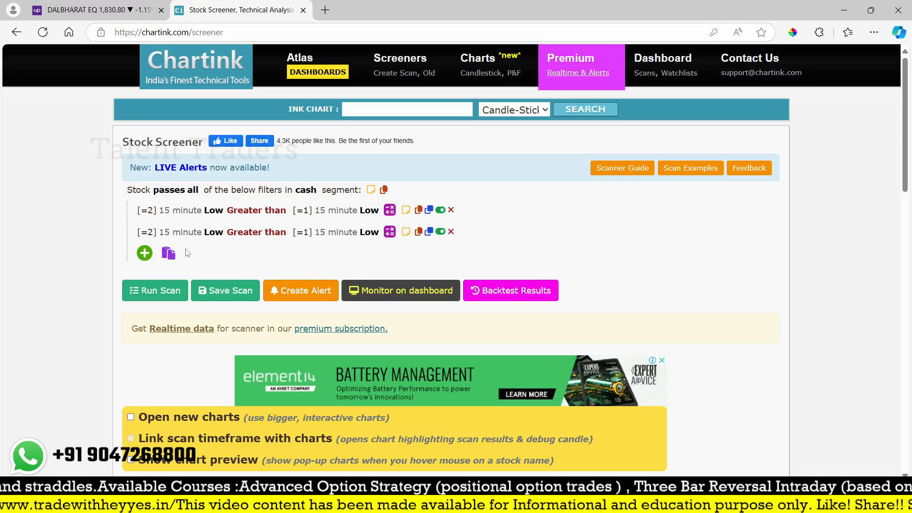
left_click(212, 232)
type("high")
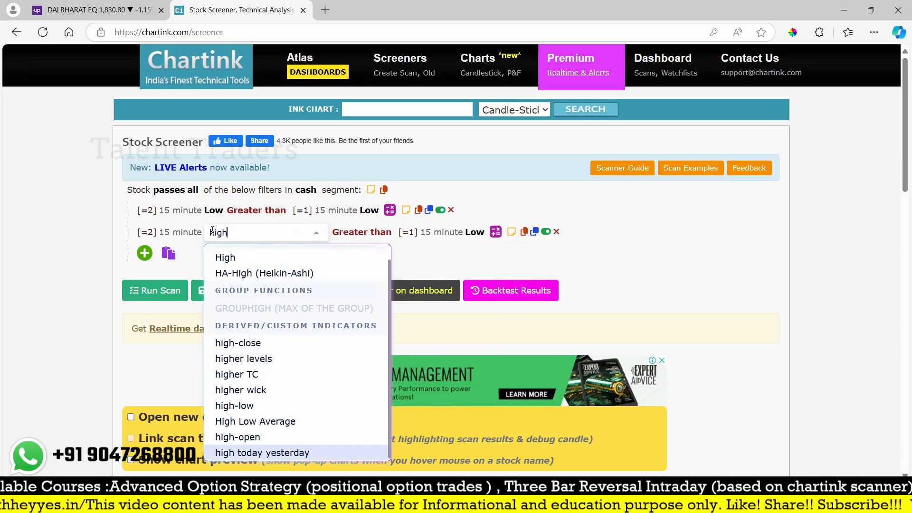
left_click(227, 259)
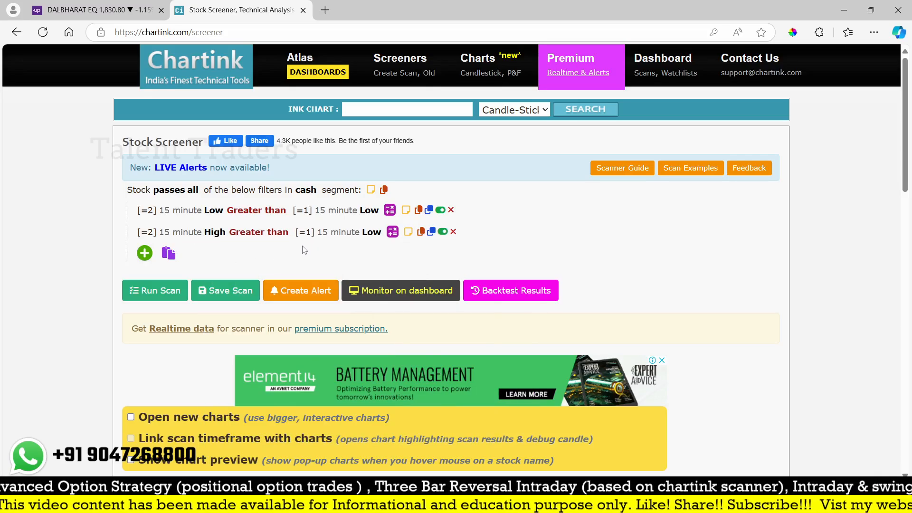
left_click(373, 233)
type("high")
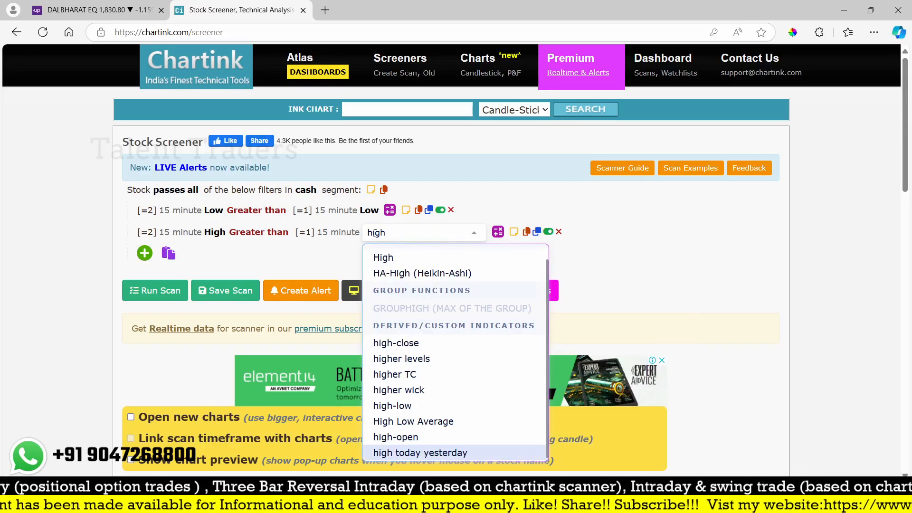
left_click(383, 257)
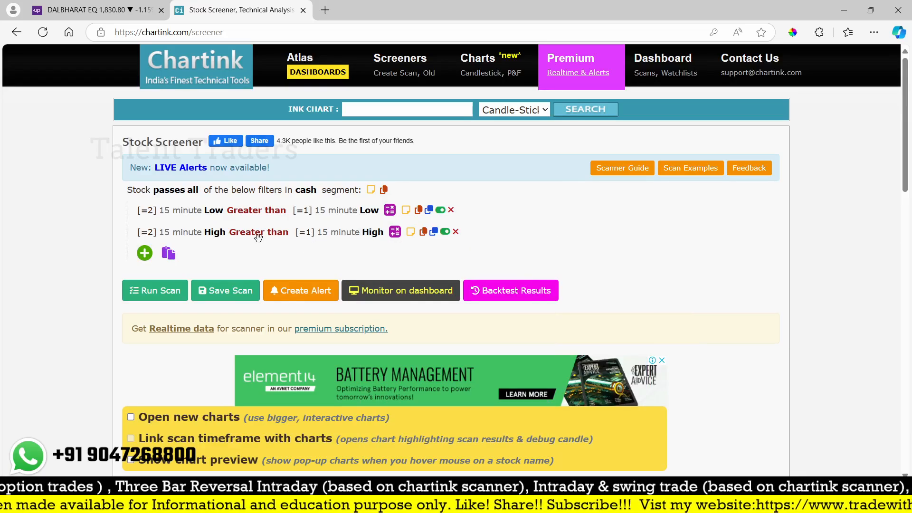
left_click(257, 234)
type("less")
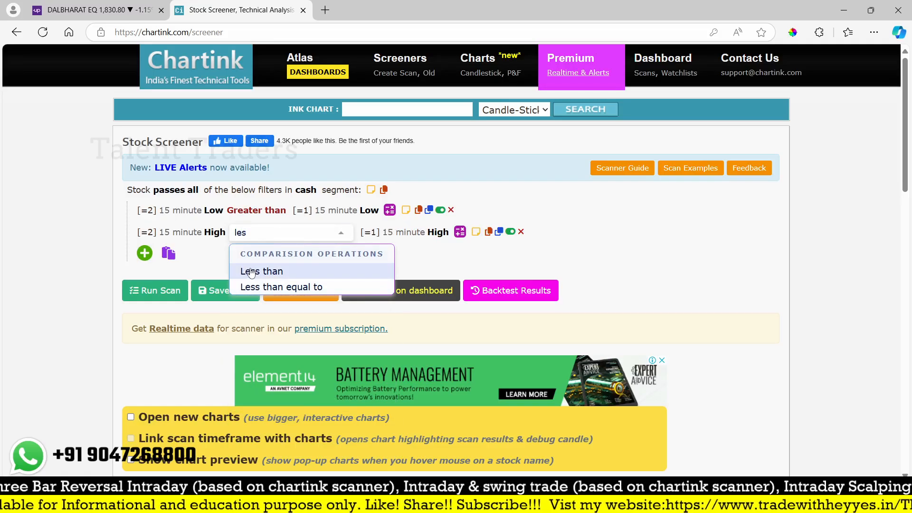
left_click(254, 270)
Run the scan on the cash segment, and run it again with the segment changed to futures
left_click(176, 287)
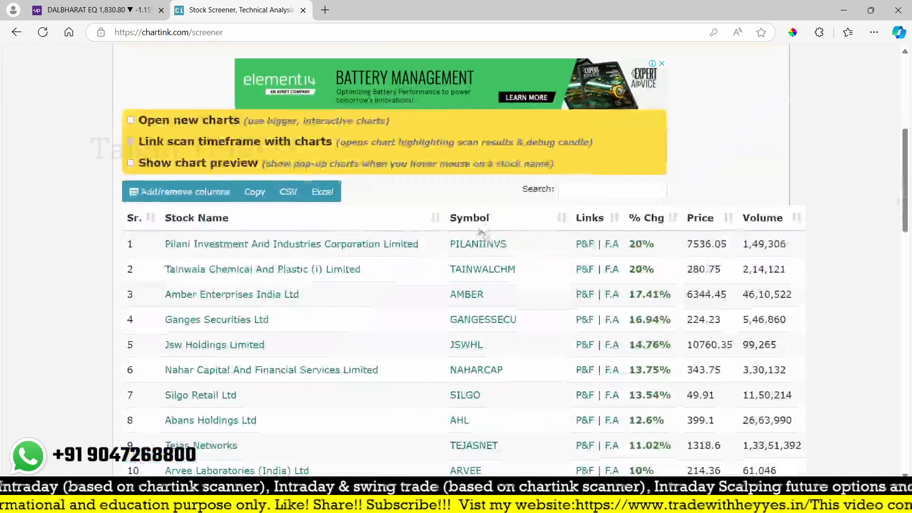
scroll(405, 158, "up", 7)
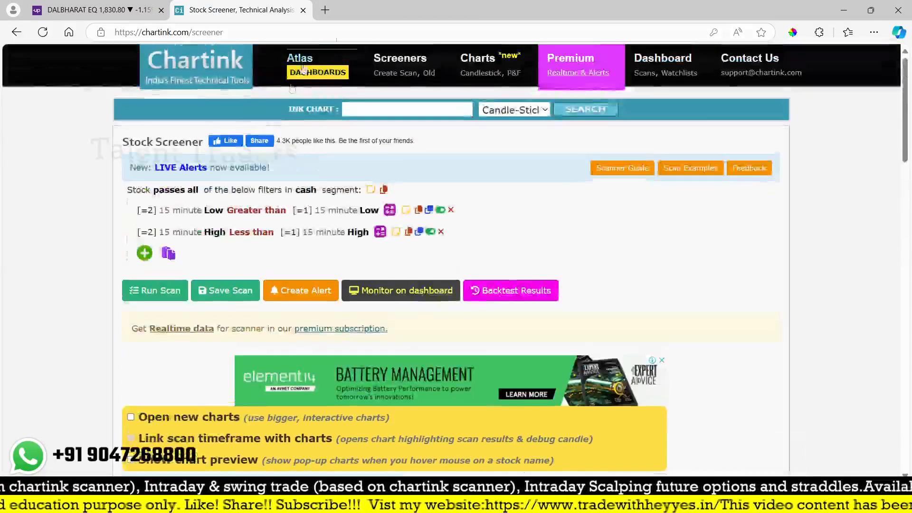
left_click(332, 190)
left_click(328, 277)
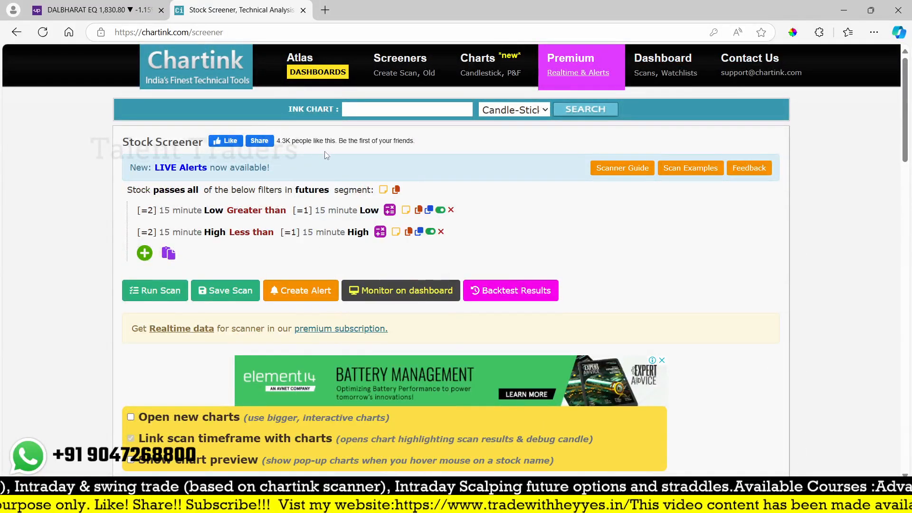
left_click(153, 289)
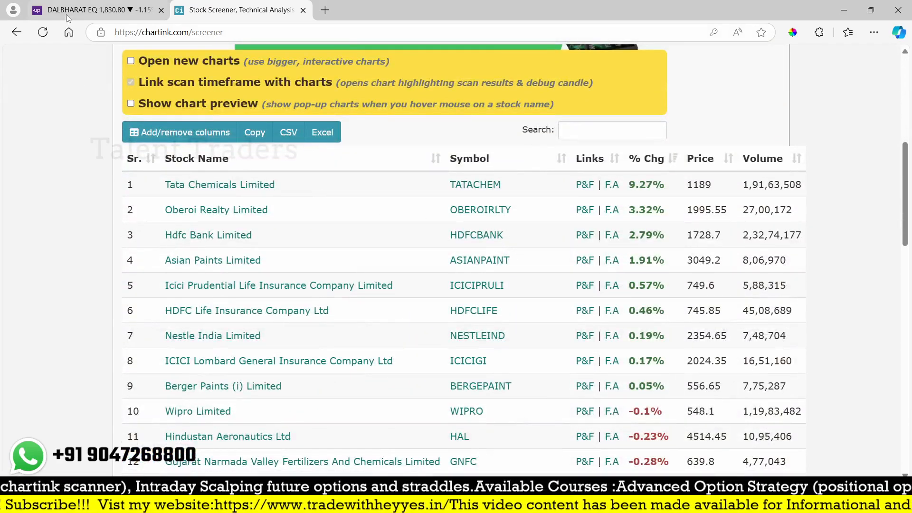
Switch to the Upstox chart, load the HDFC Bank symbol and hide the Pivots Camarilla indicator
left_click(80, 9)
type("h")
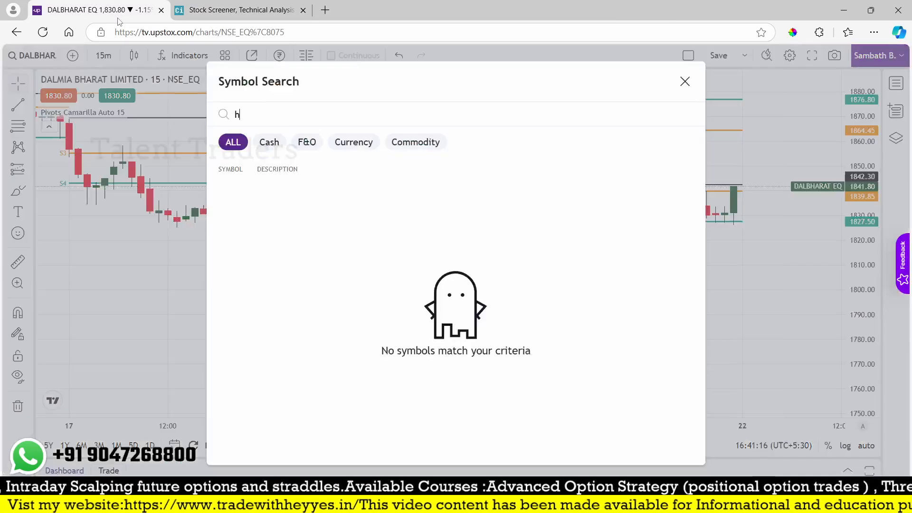
type("dfcb")
key("Return")
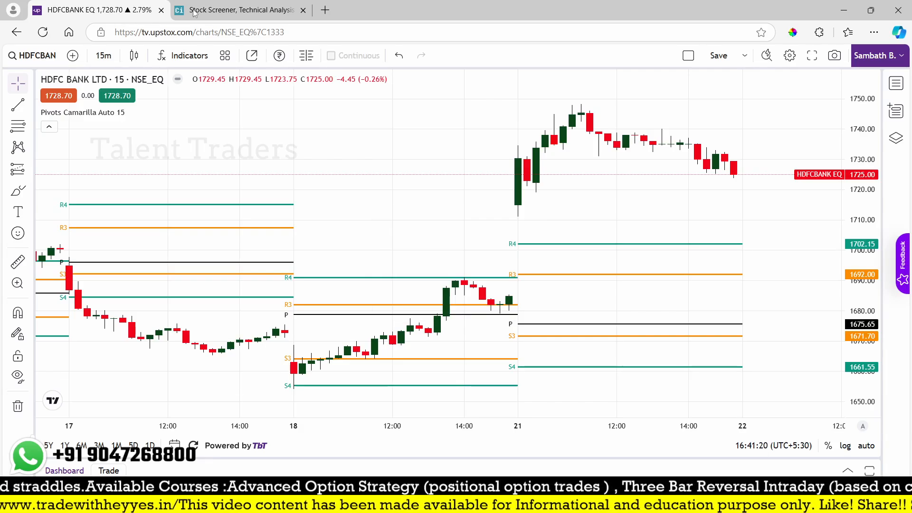
left_click(136, 113)
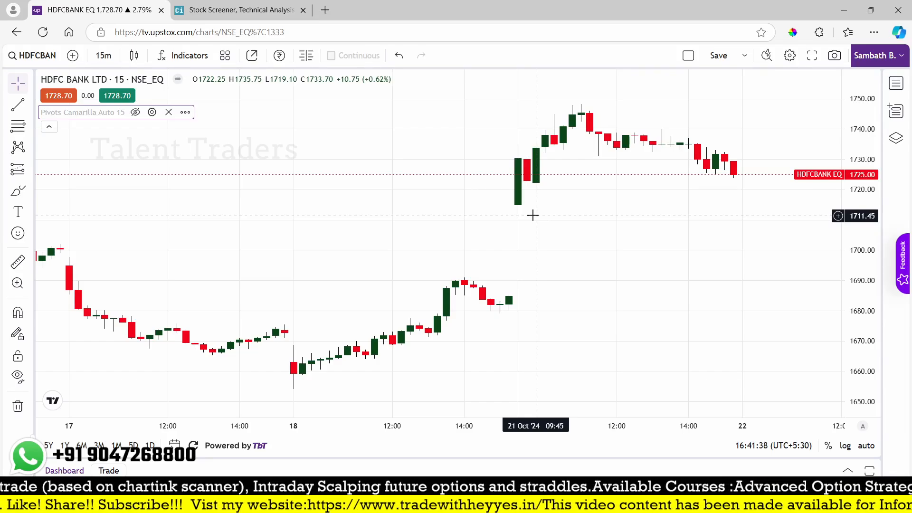
Return to the Chartink screener and add a third filter comparing Close Less than Low
left_click(243, 9)
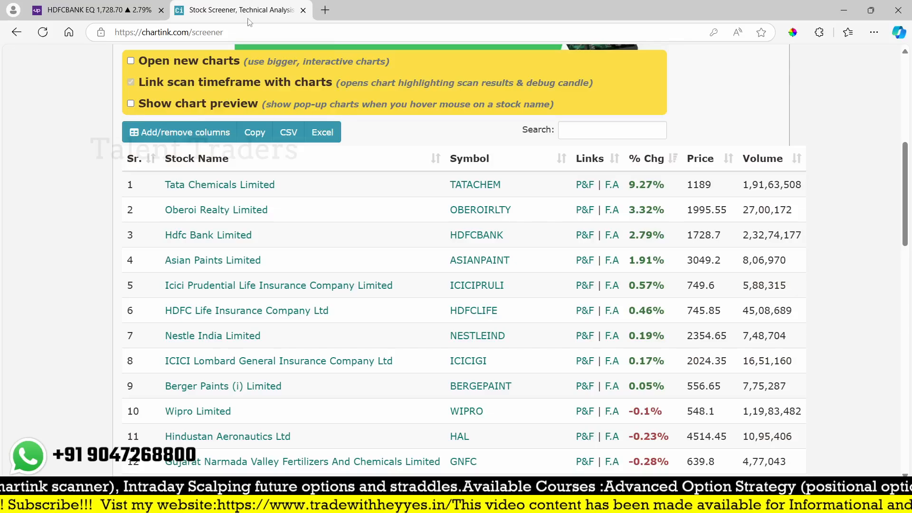
scroll(284, 283, "up", 4)
scroll(284, 283, "up", 3)
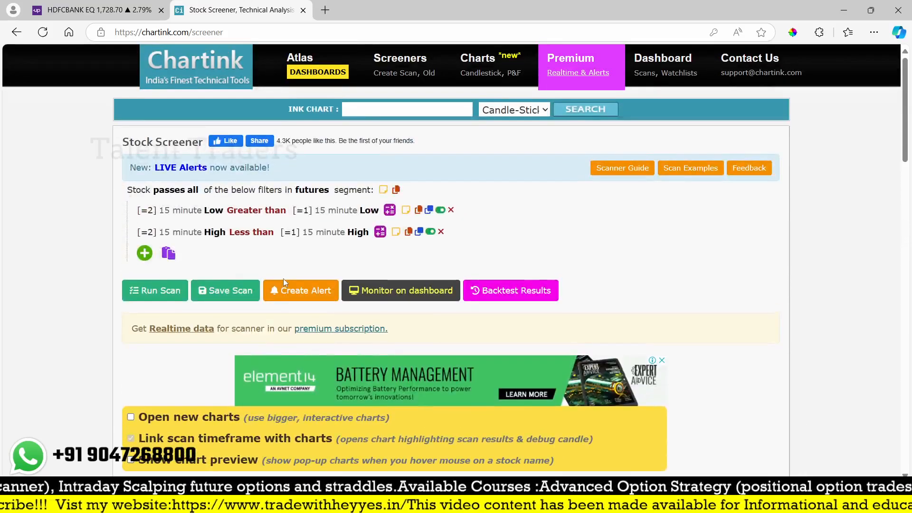
left_click(144, 253)
type("close")
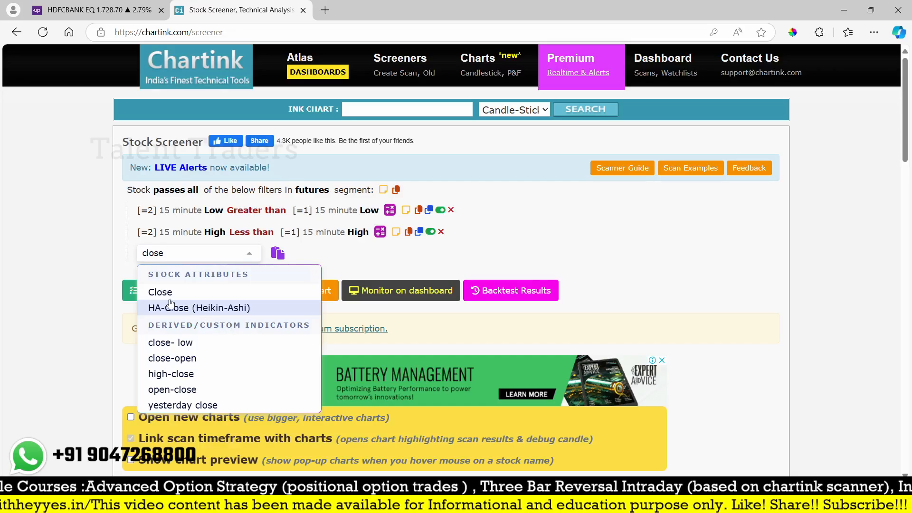
left_click(162, 293)
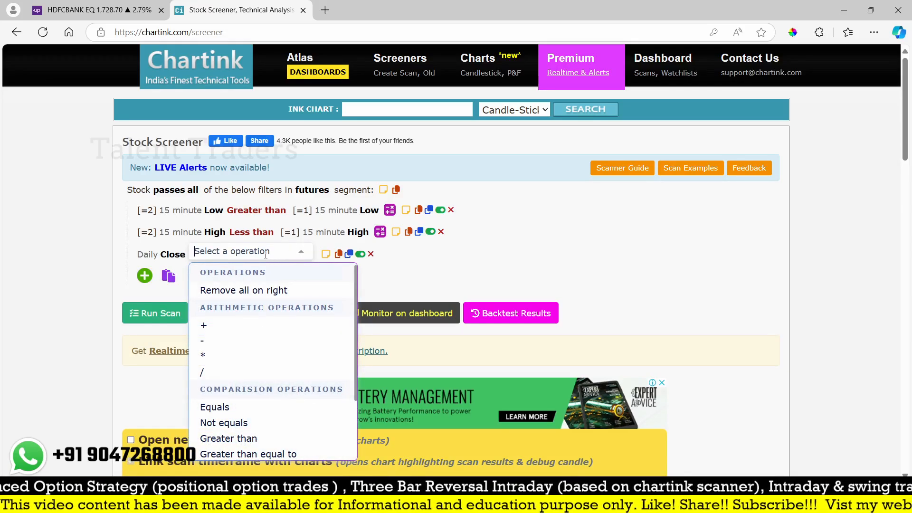
type("less")
left_click(221, 290)
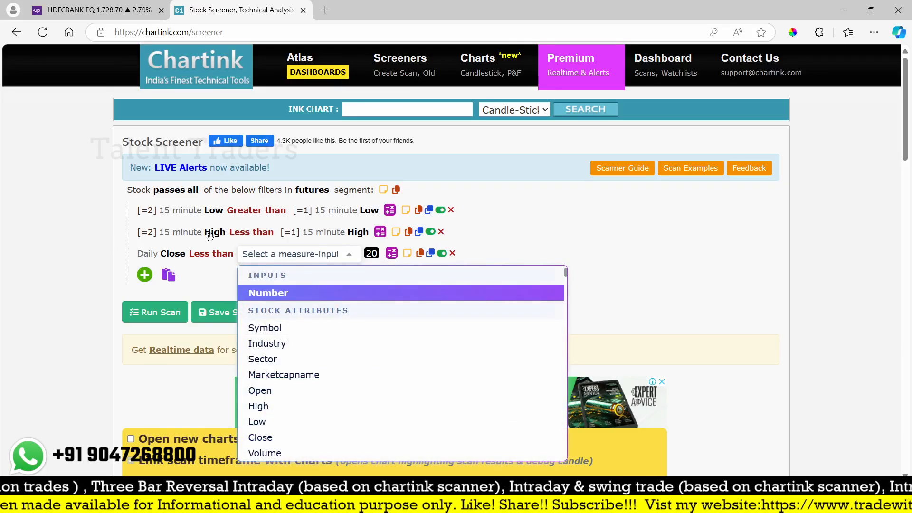
type("low")
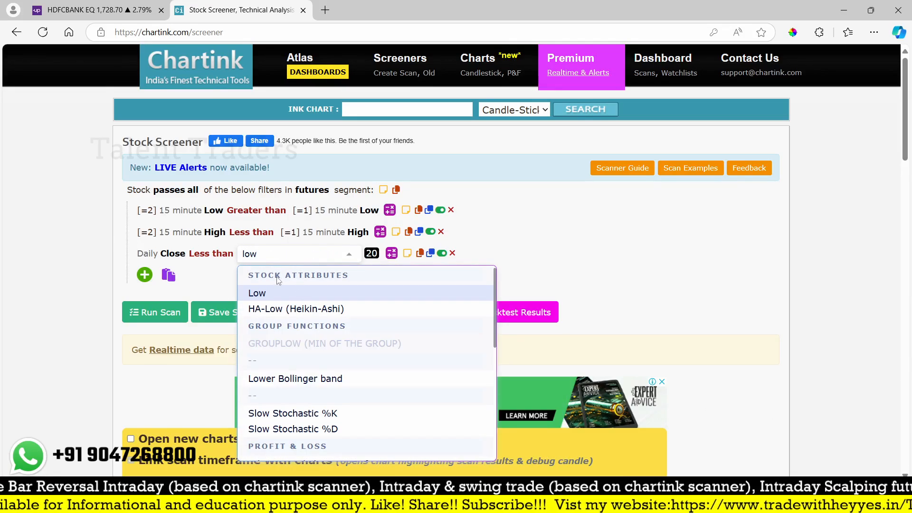
left_click(264, 294)
Set the Low in the third filter to the 15 minute timeframe with candle offset =1
left_click(248, 253)
type("15")
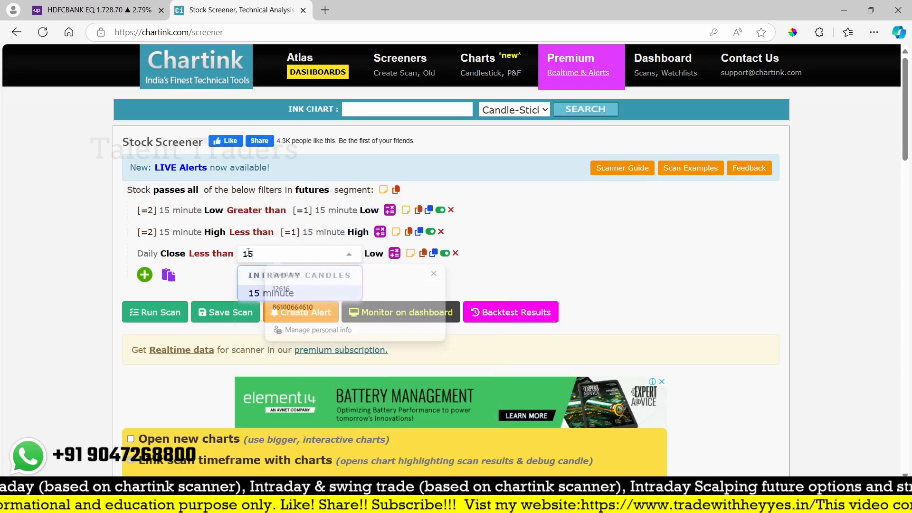
left_click(293, 293)
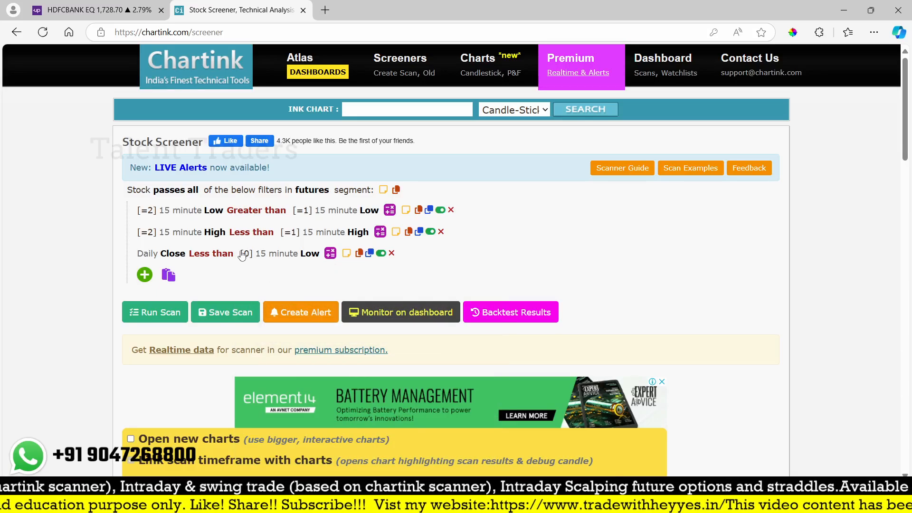
left_click(246, 255)
scroll(266, 418, "down", 3)
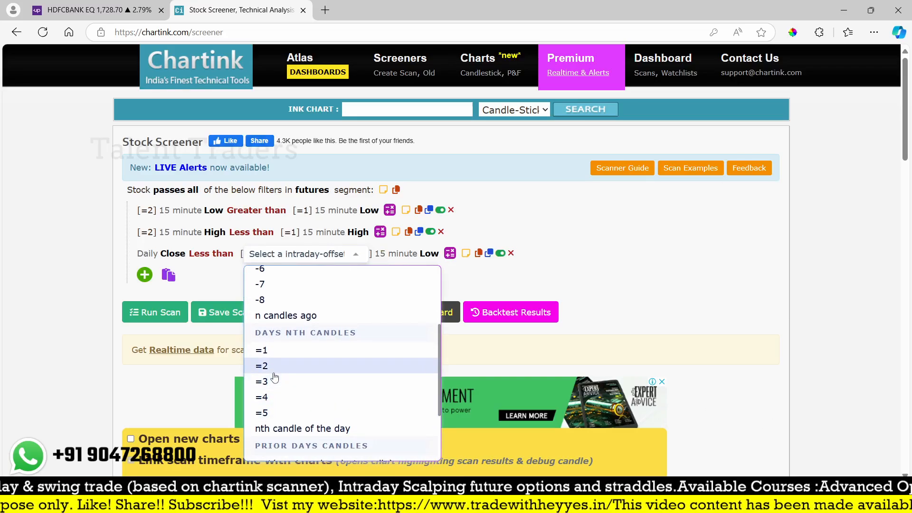
left_click(264, 350)
Set the Close in the third filter to the 15 minute timeframe with candle offset =3
left_click(146, 259)
type("15")
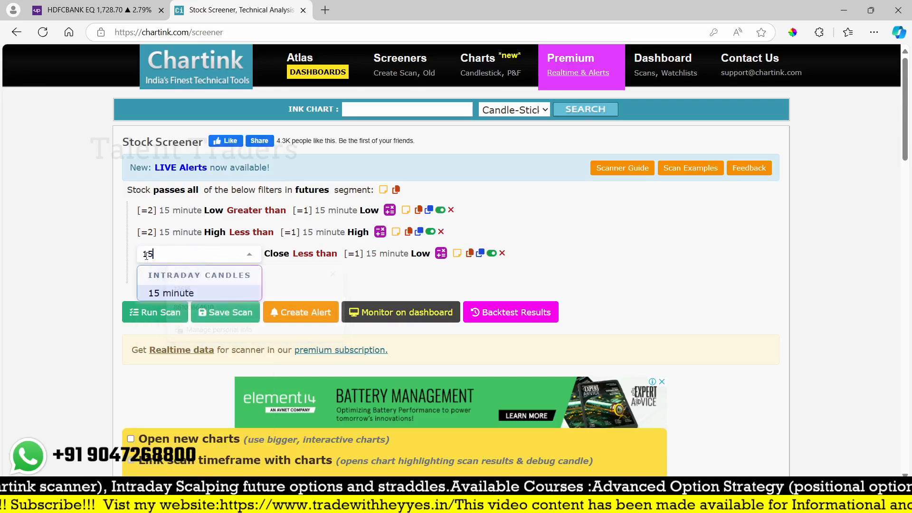
left_click_drag(153, 254, 101, 256)
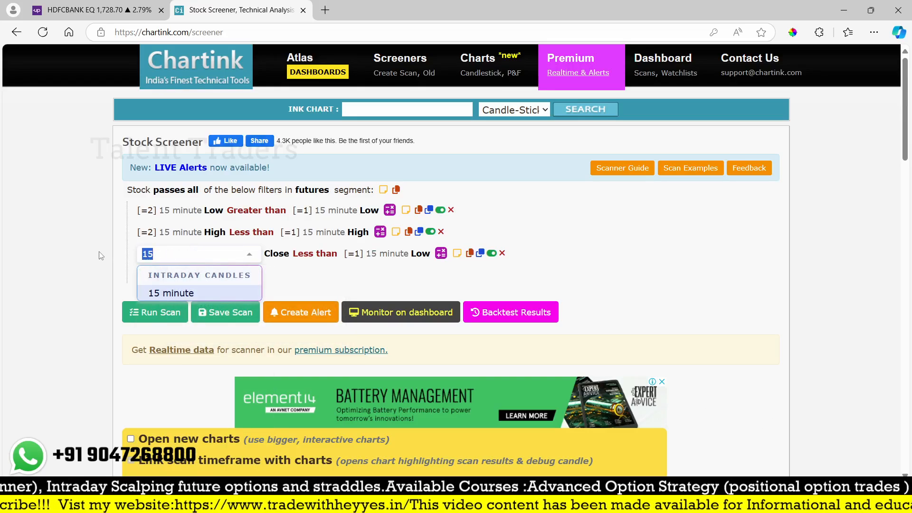
left_click(162, 293)
left_click(143, 254)
scroll(172, 430, "down", 3)
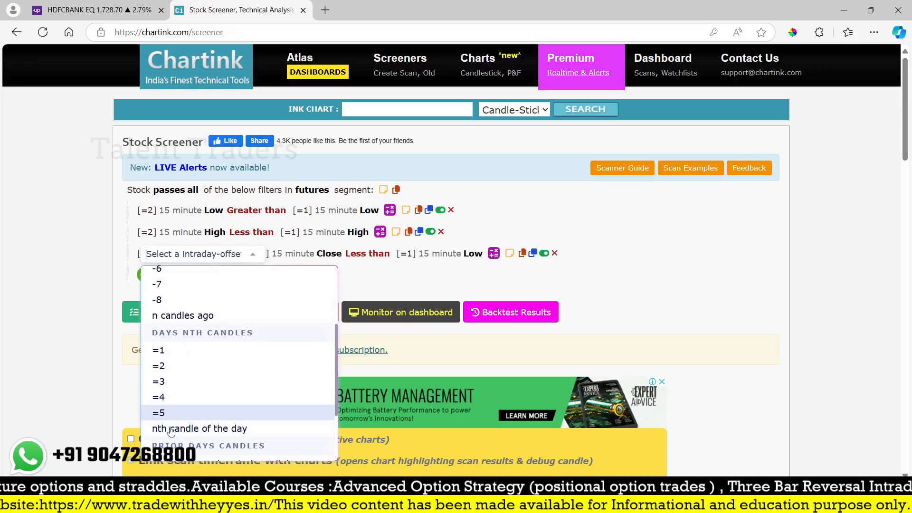
left_click(167, 382)
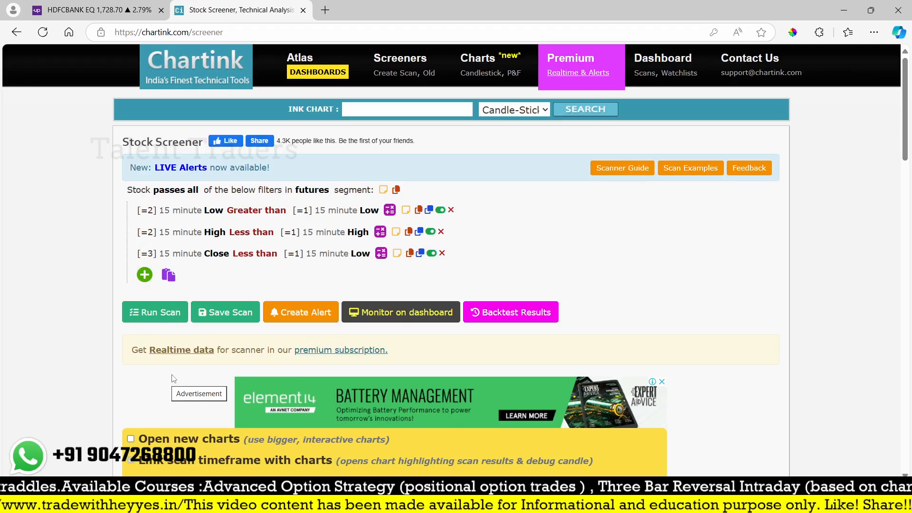
Run the scan, switch to the Upstox chart and load the JINDALSTEL equity symbol to inspect its 15-minute candles
left_click(154, 312)
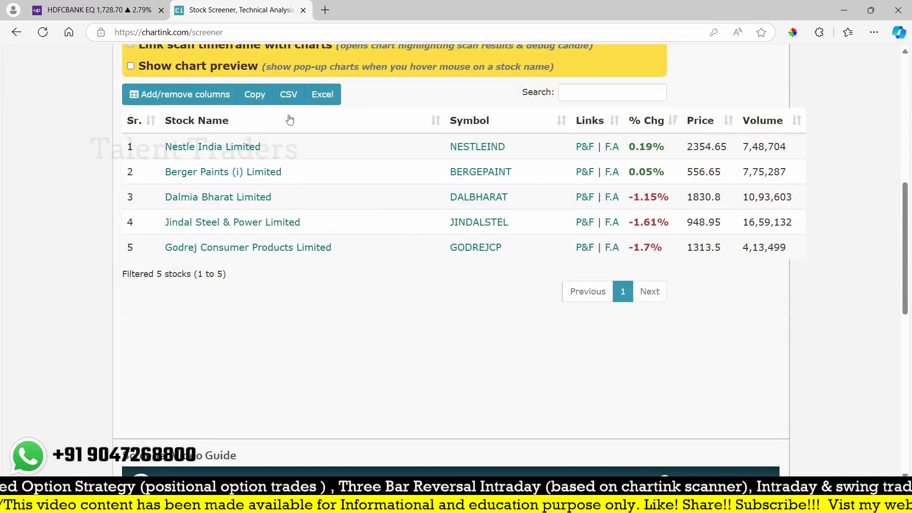
left_click(102, 4)
type("jinda")
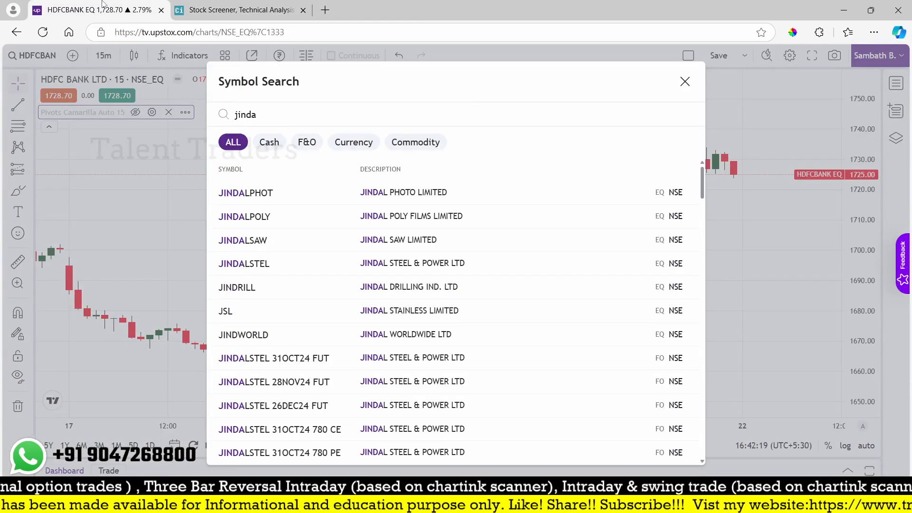
key("Down")
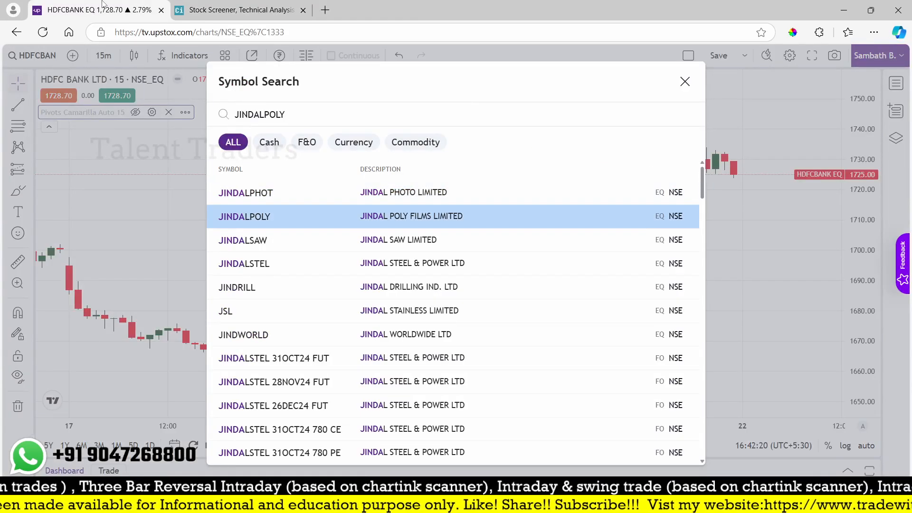
key("Down")
key("Down")
key("Return")
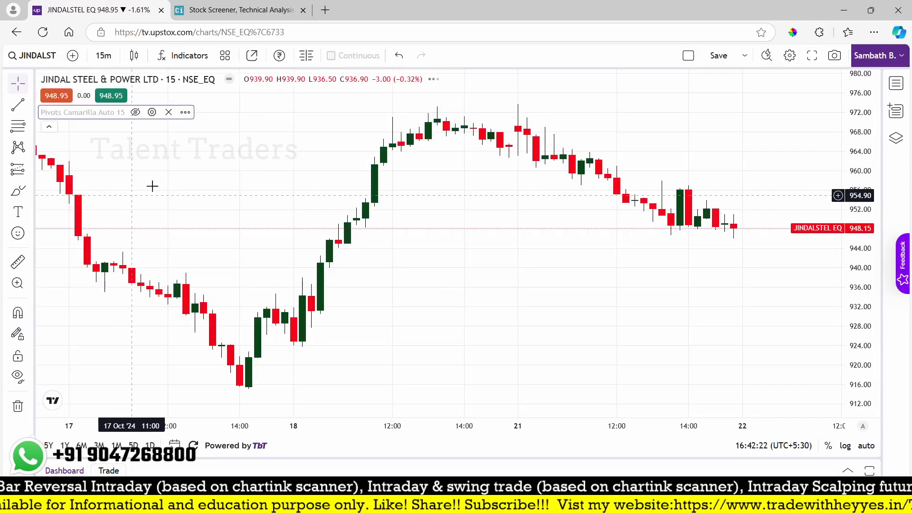
scroll(366, 173, "up", 2)
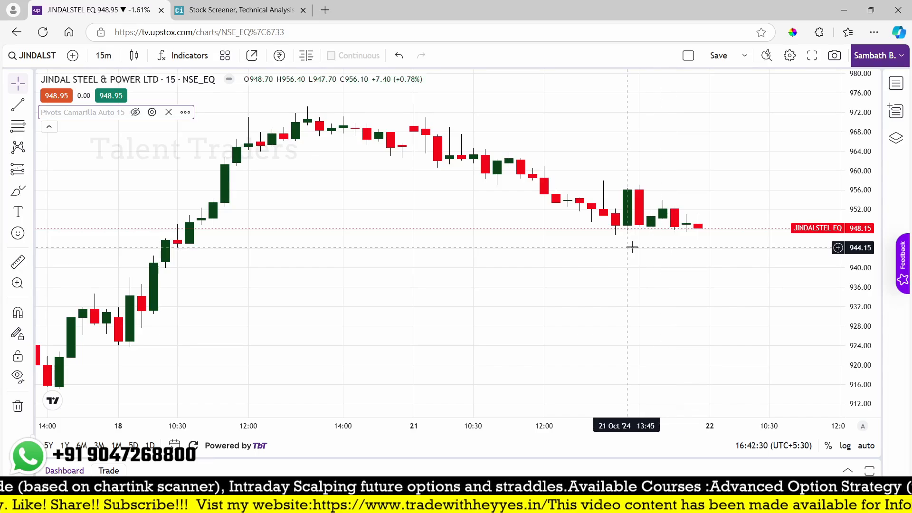
Return to the Chartink screener and add a fourth filter starting with the High attribute
left_click(213, 4)
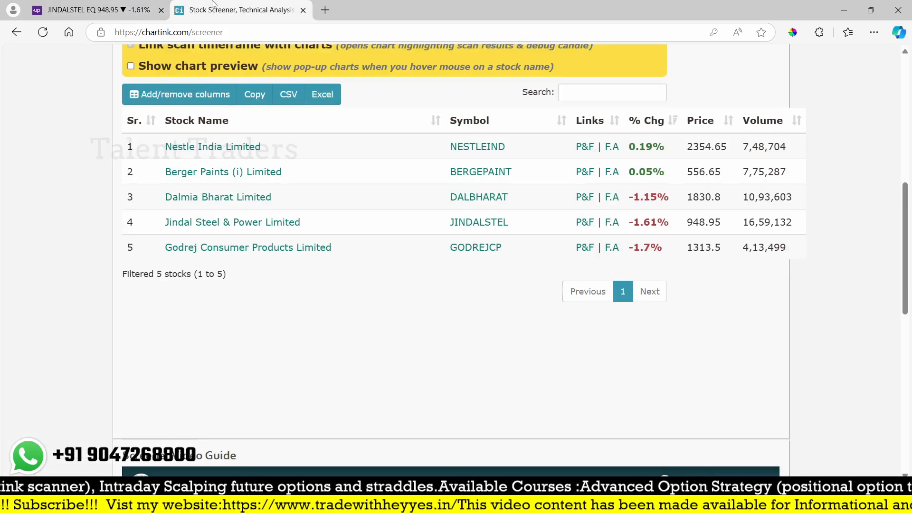
scroll(251, 279, "up", 6)
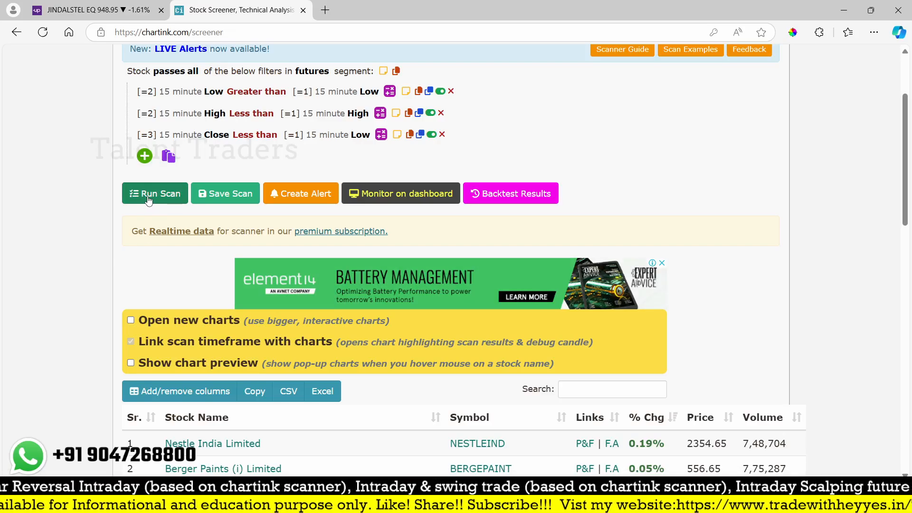
left_click(144, 157)
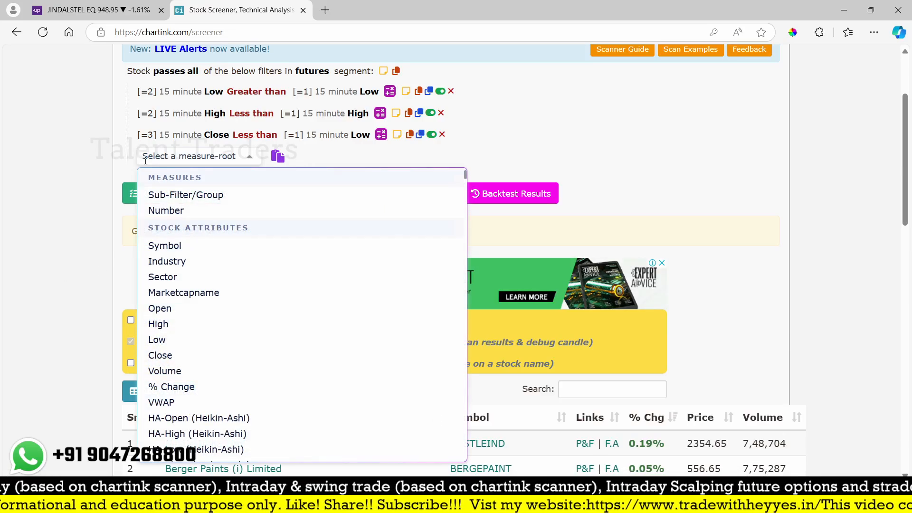
type("hihg")
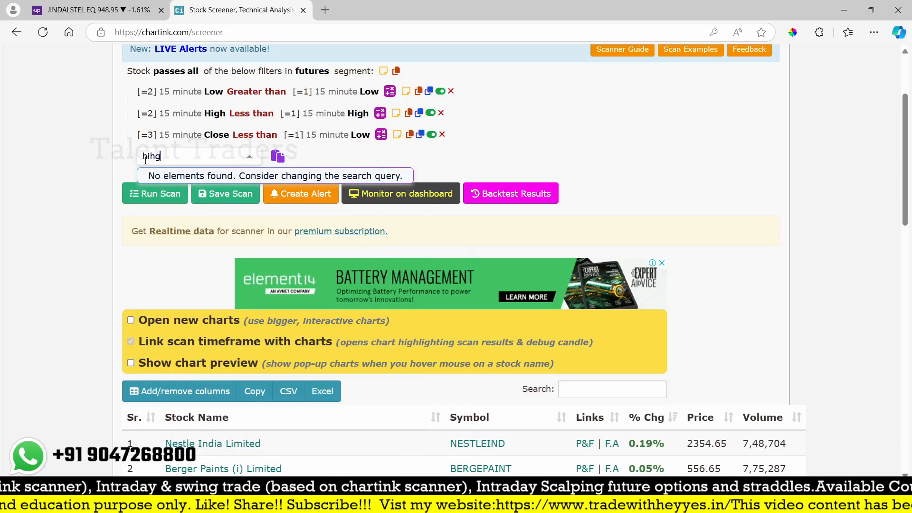
key("BackSpace")
key("BackSpace")
type("g")
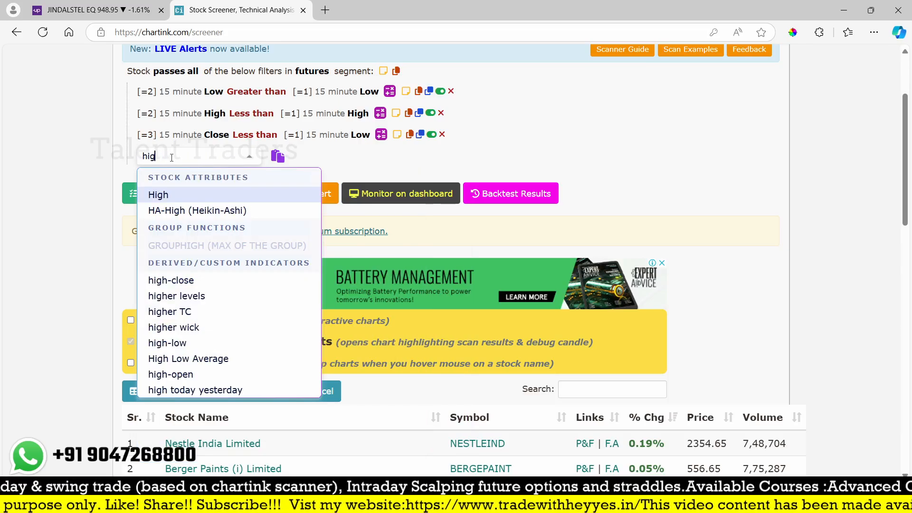
left_click(193, 196)
Set the High in the fourth filter to the 15 minute timeframe with candle offset =1
left_click(152, 157)
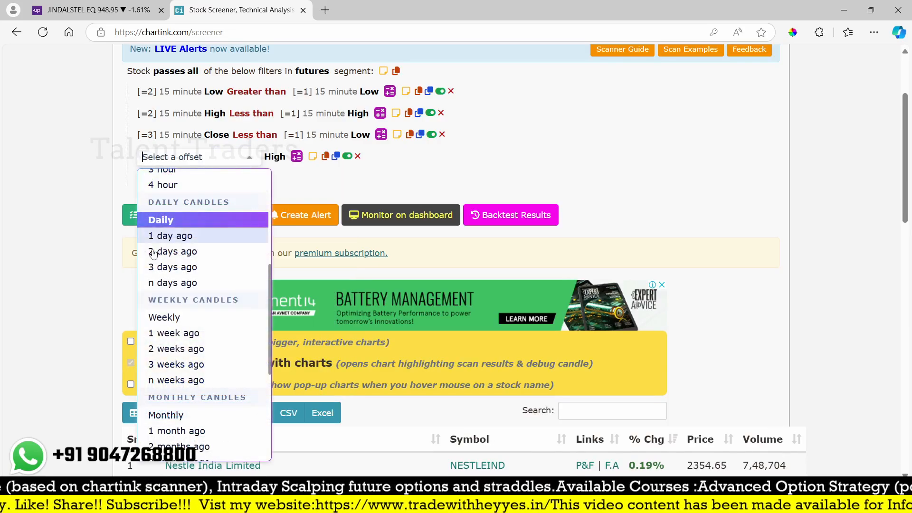
scroll(162, 223, "up", 4)
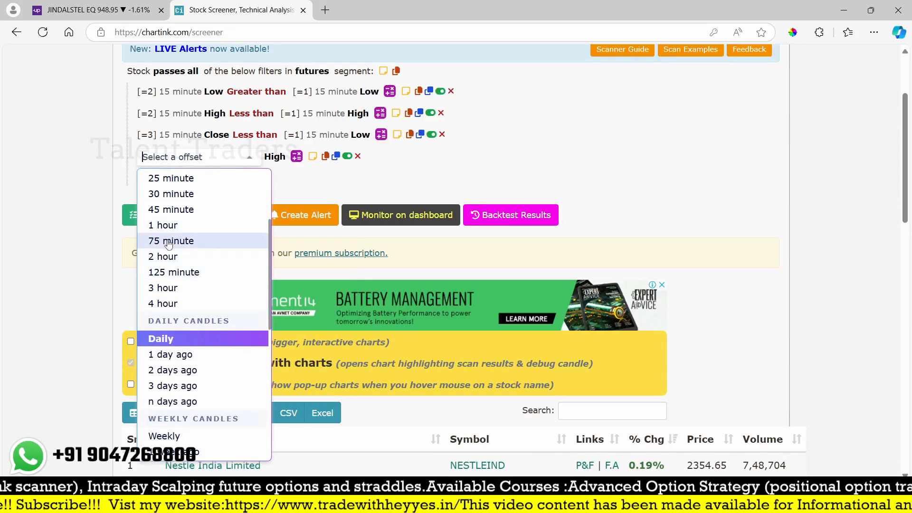
scroll(173, 199, "up", 3)
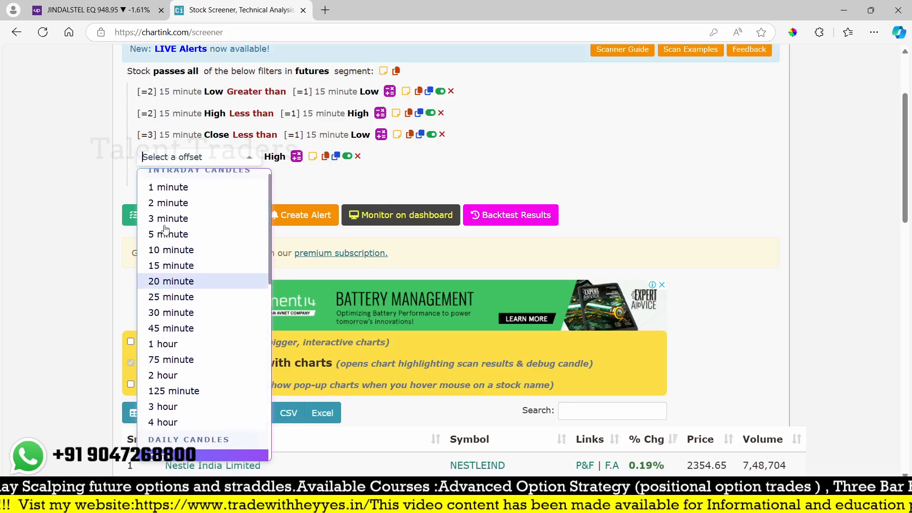
left_click(156, 264)
left_click(143, 158)
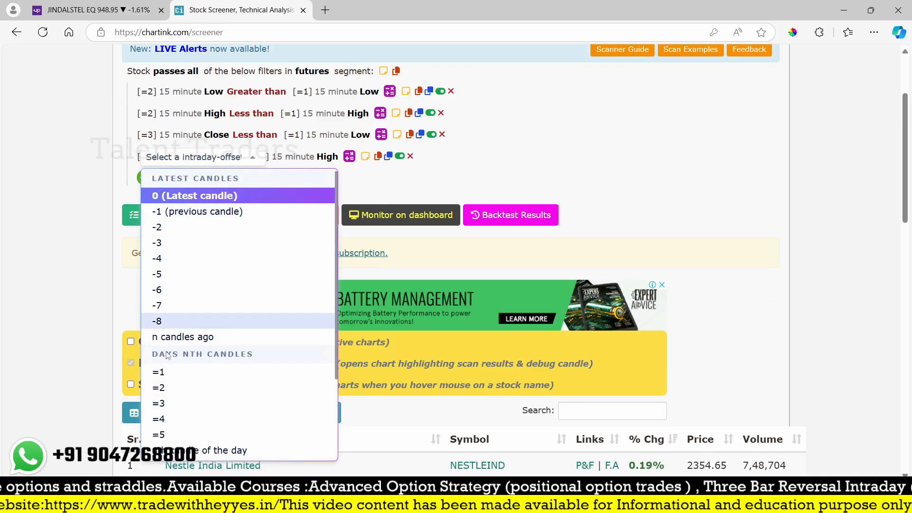
left_click(172, 374)
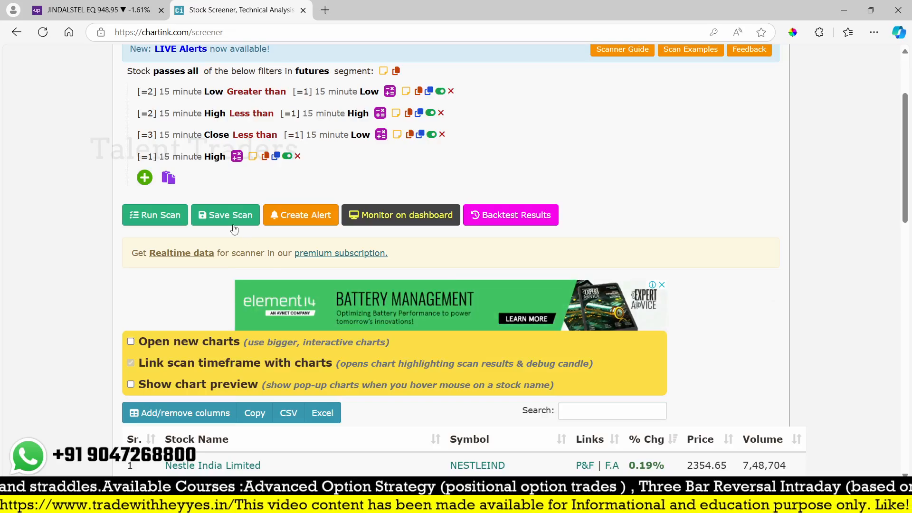
Make the fourth filter compare the first-candle High as Equals to the Max(duration, value) function
left_click(236, 164)
type("eq")
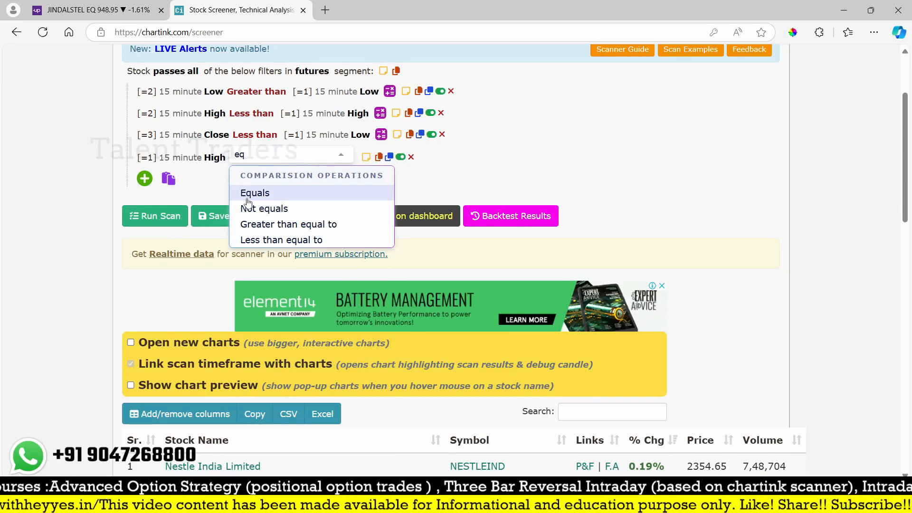
left_click(263, 192)
type("ma")
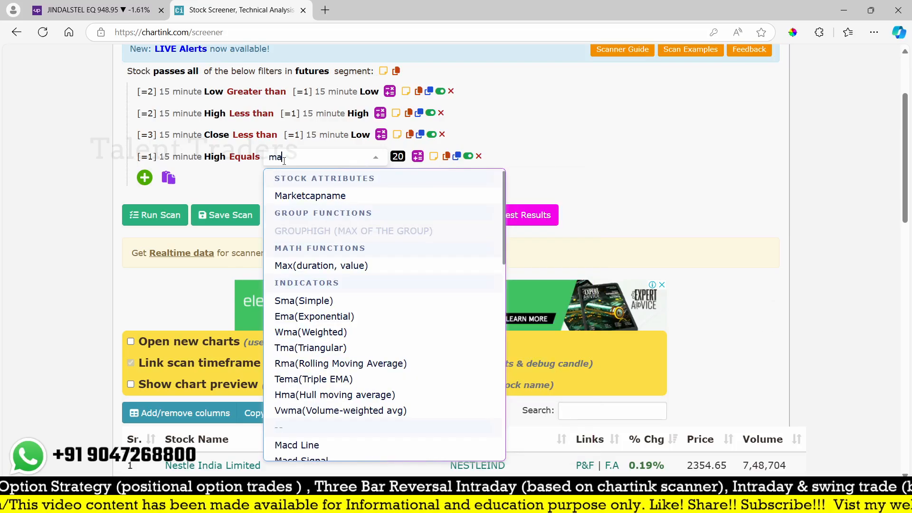
scroll(356, 289, "up", 1)
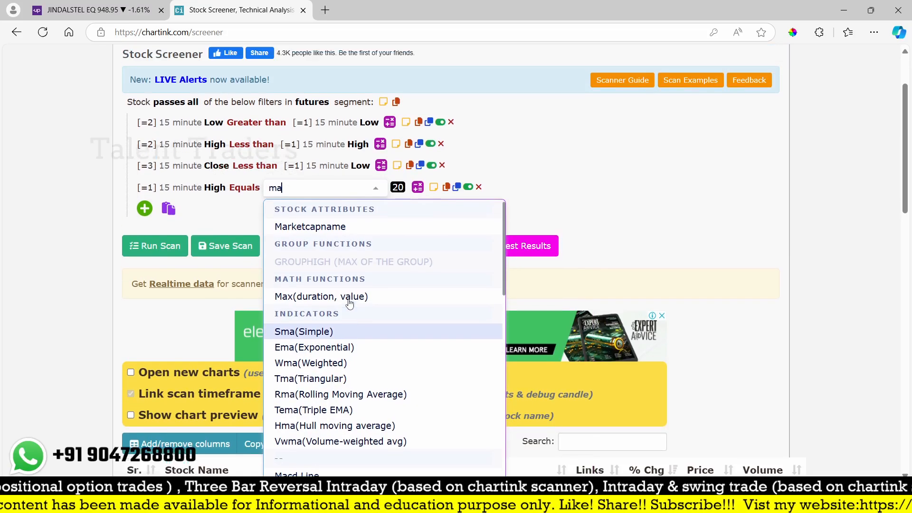
type("x")
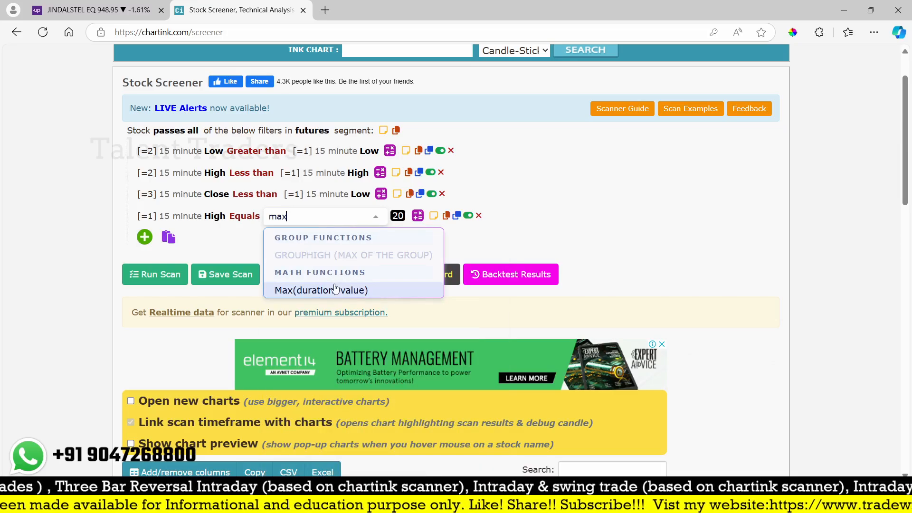
left_click(330, 289)
Complete the fourth filter's Max function with the 15 minute High as its value and a duration of 30
left_click(379, 220)
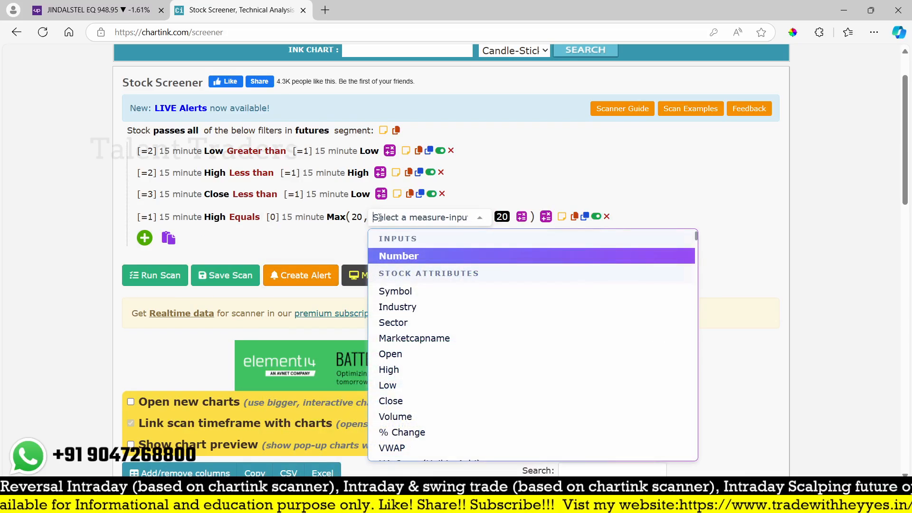
type("high")
left_click(420, 260)
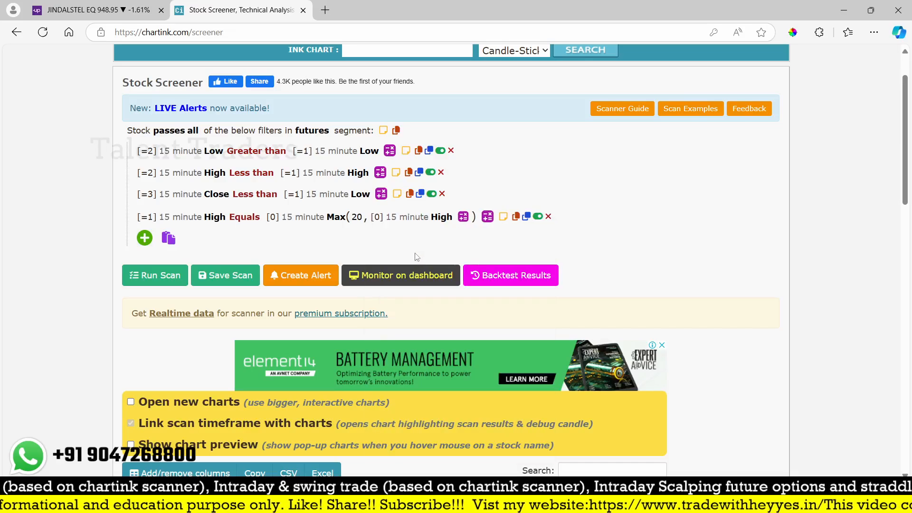
left_click(358, 217)
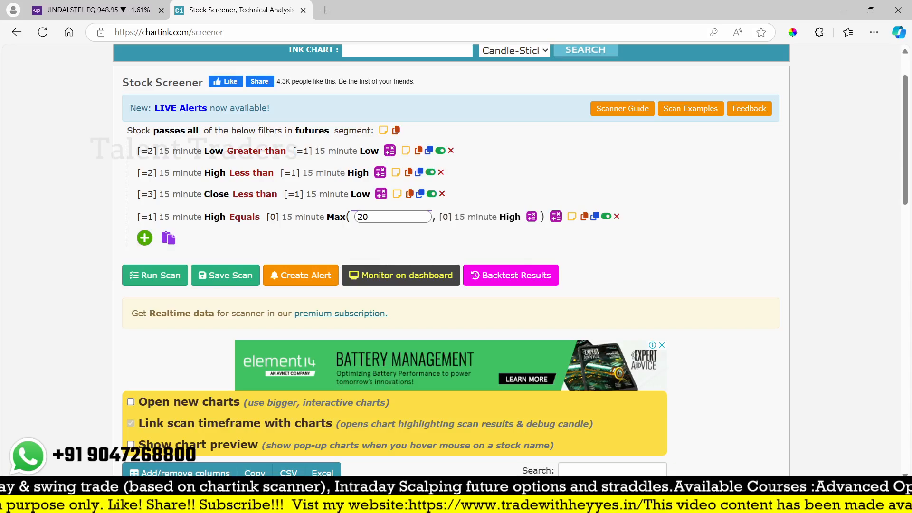
key("BackSpace")
key("BackSpace")
type("30")
scroll(437, 217, "up", 1)
left_click(704, 269)
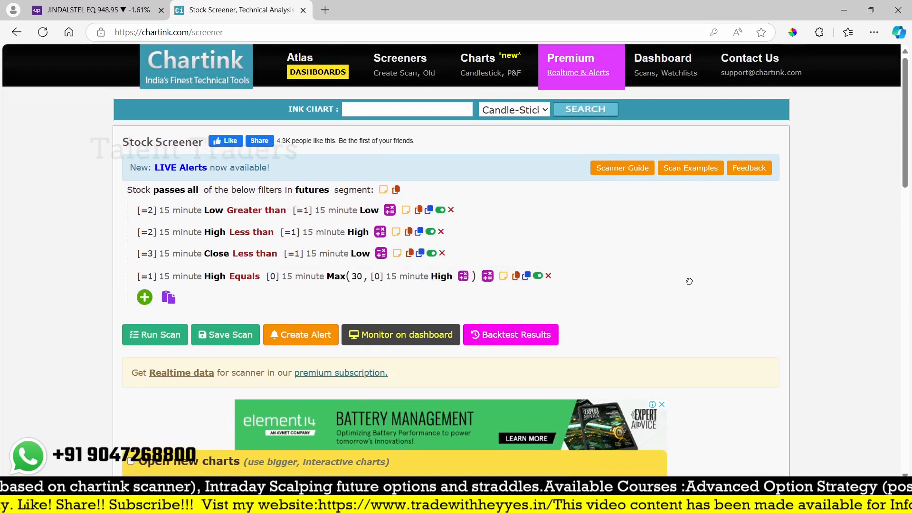
Run the scan with the completed fourth filter and review the list of matching stocks
scroll(618, 276, "down", 10)
scroll(328, 209, "up", 3)
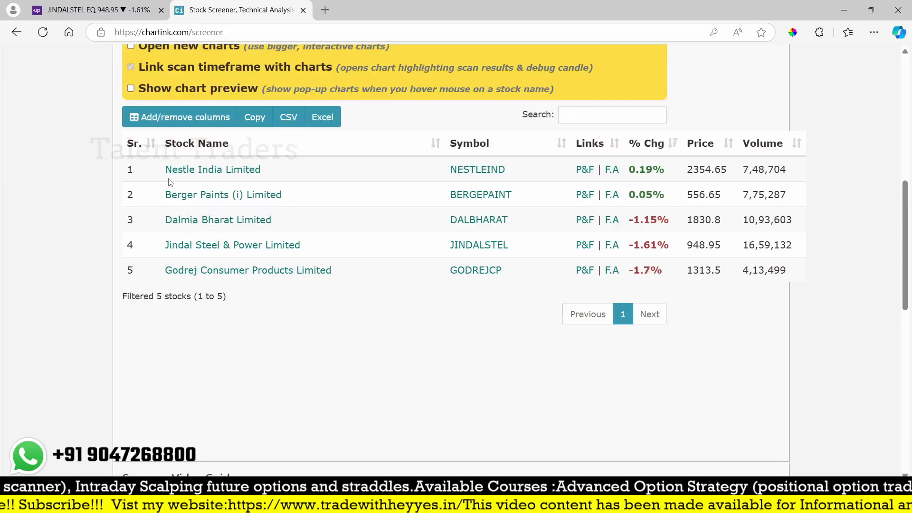
scroll(143, 204, "up", 6)
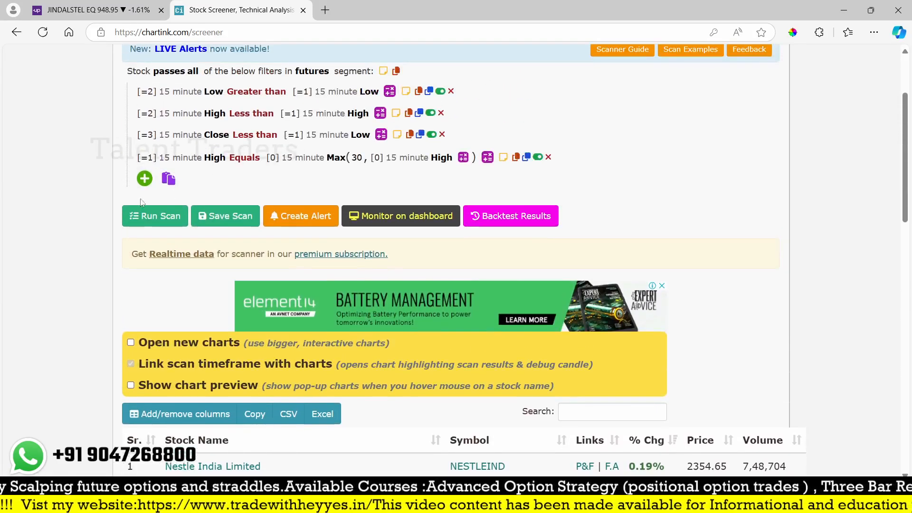
left_click(143, 211)
scroll(283, 263, "down", 5)
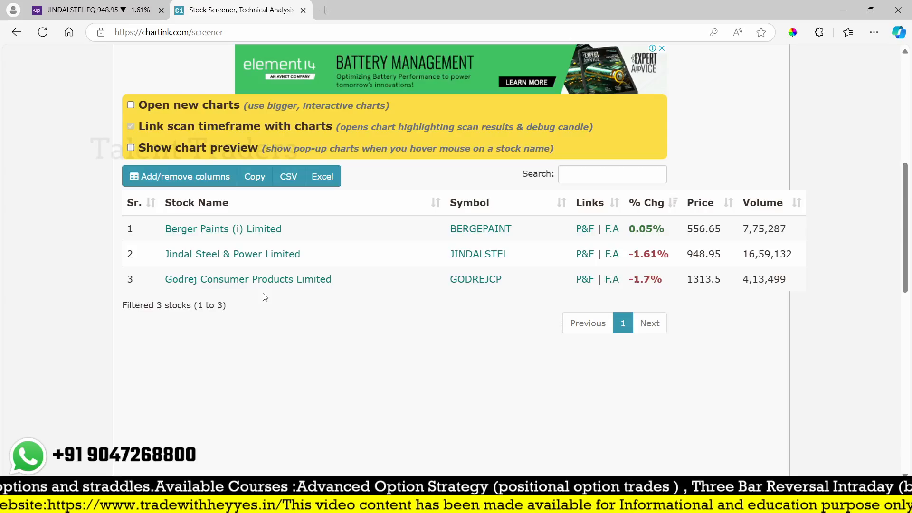
Switch to the Upstox chart and load the BERGEPAINT equity symbol to inspect its 15-minute candles
left_click(53, 7)
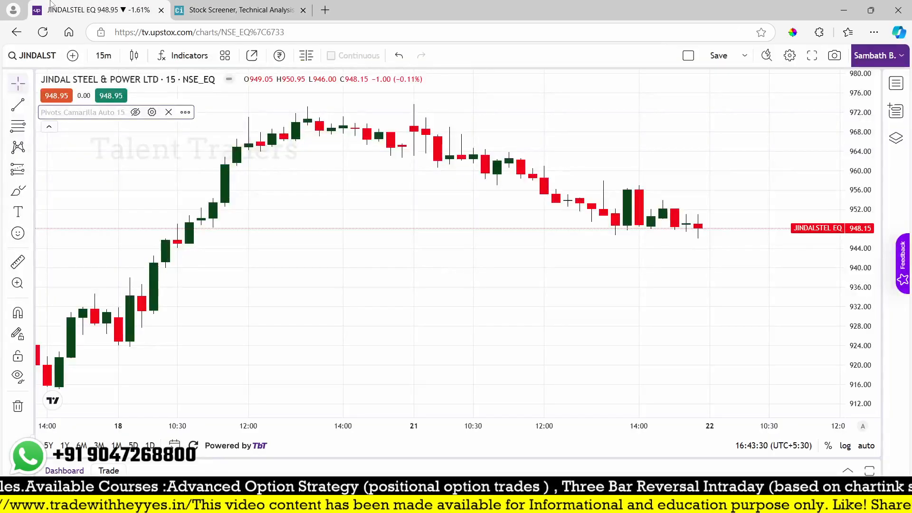
type("ber")
key("Down")
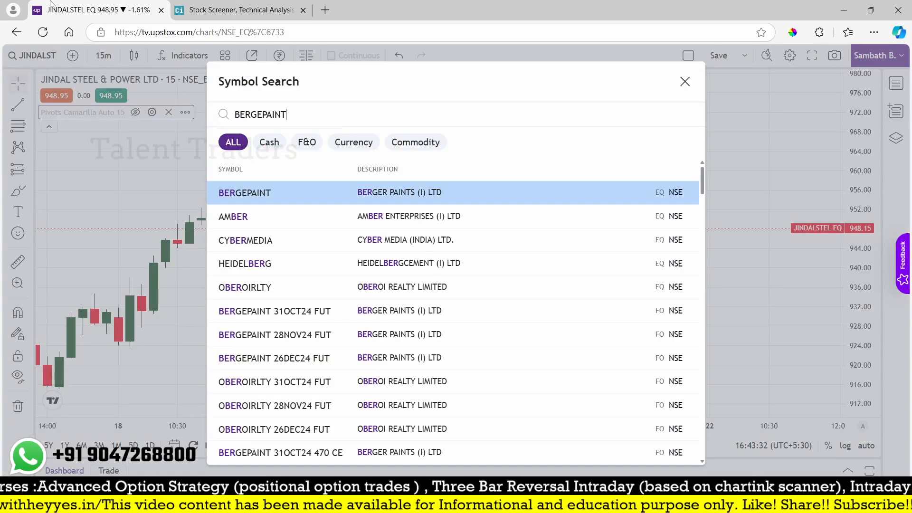
key("Return")
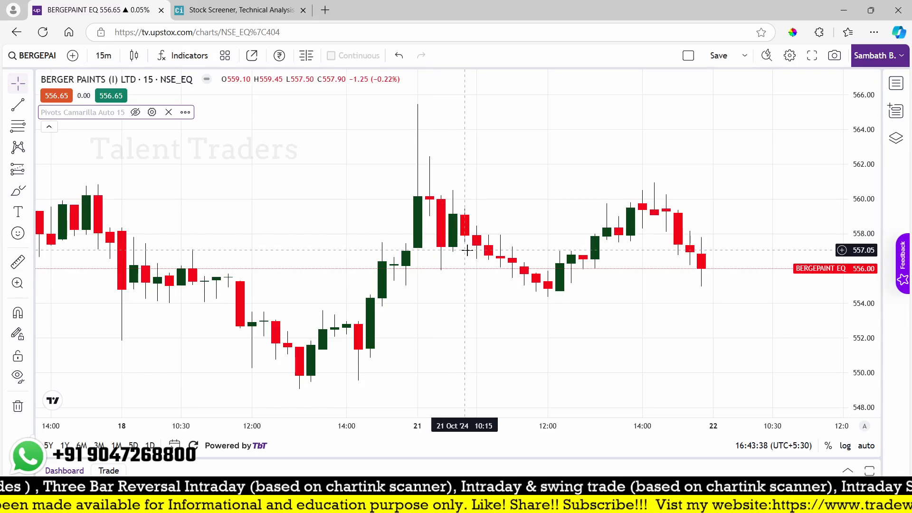
Check the next stock in the Chartink results and load JINDALSTEL equity on the Upstox chart to examine its 15-minute candles
left_click(253, 7)
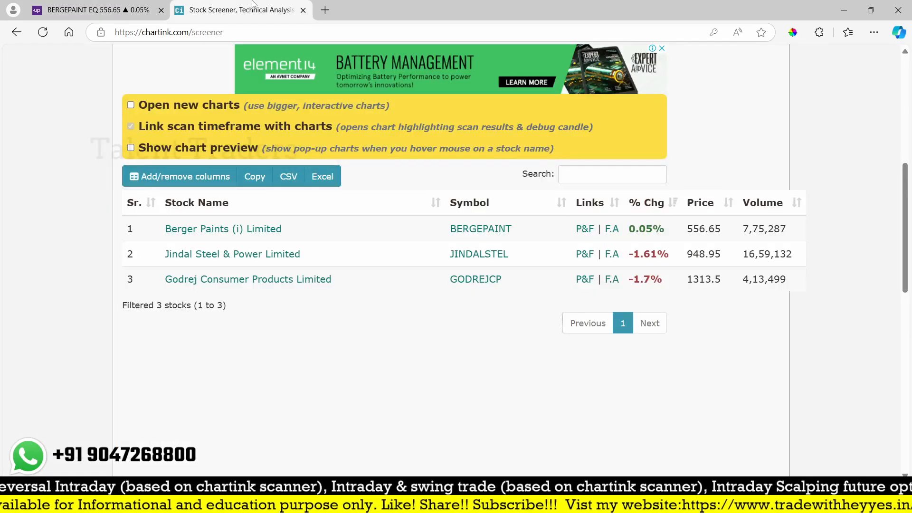
left_click(117, 13)
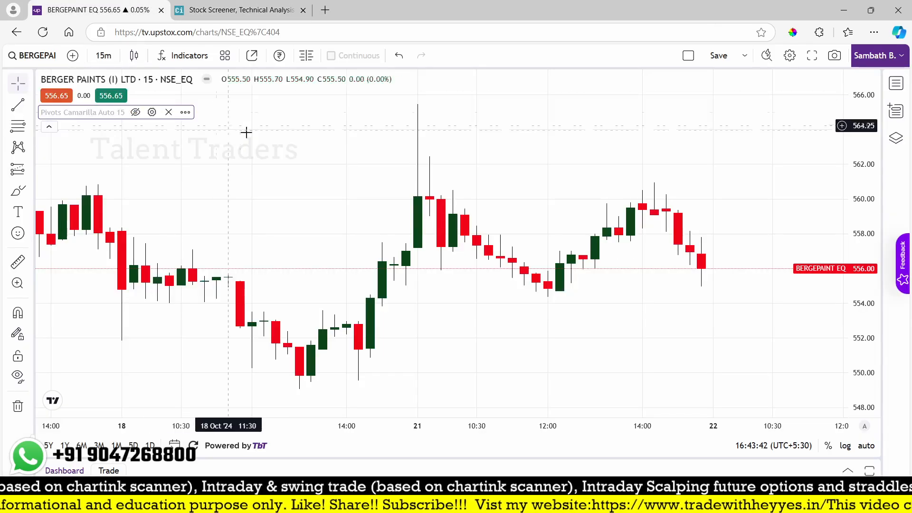
type("jind")
key("Down")
key("Down")
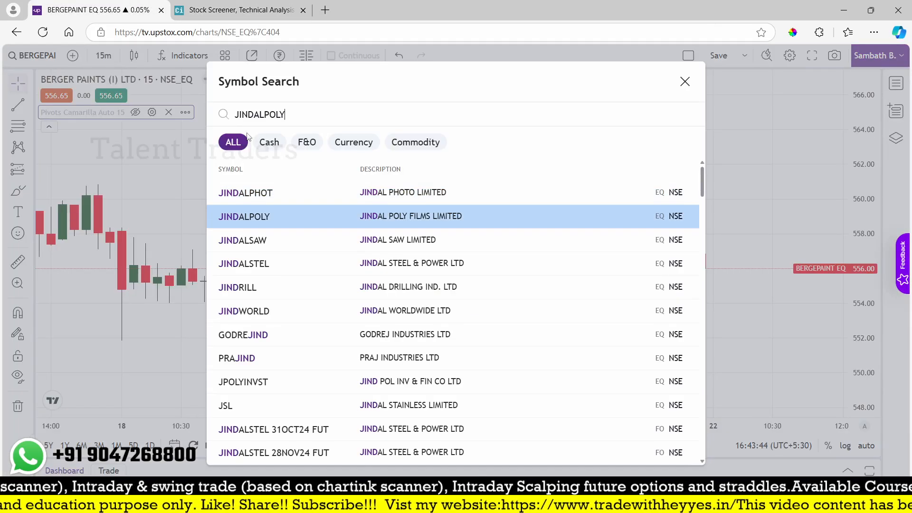
key("Down")
key("Down")
key("Return")
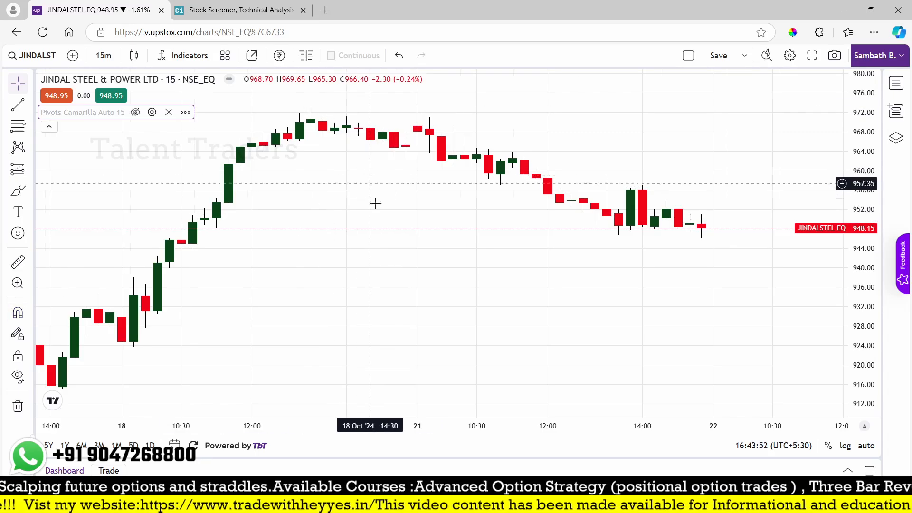
scroll(368, 244, "down", 3)
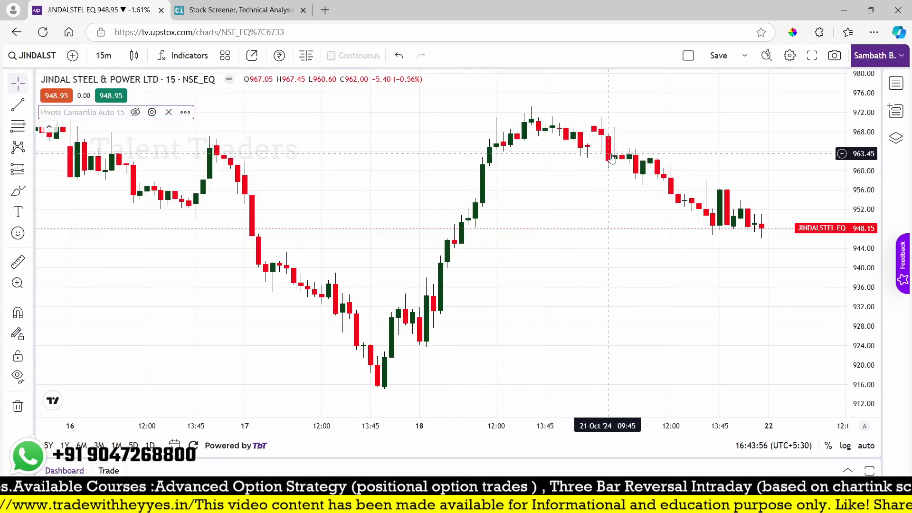
Check the third Chartink result and load GODREJCP equity on the Upstox chart to examine its first candles of 21 October
left_click(236, 6)
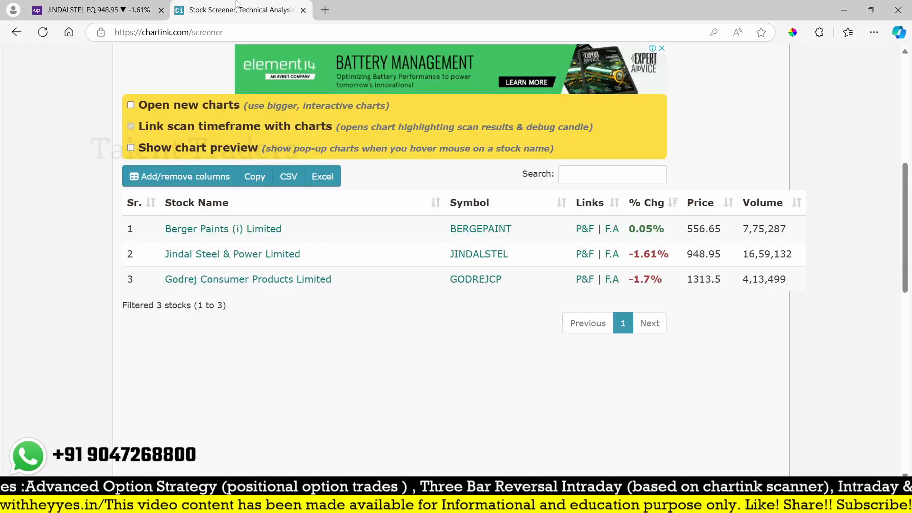
left_click(93, 18)
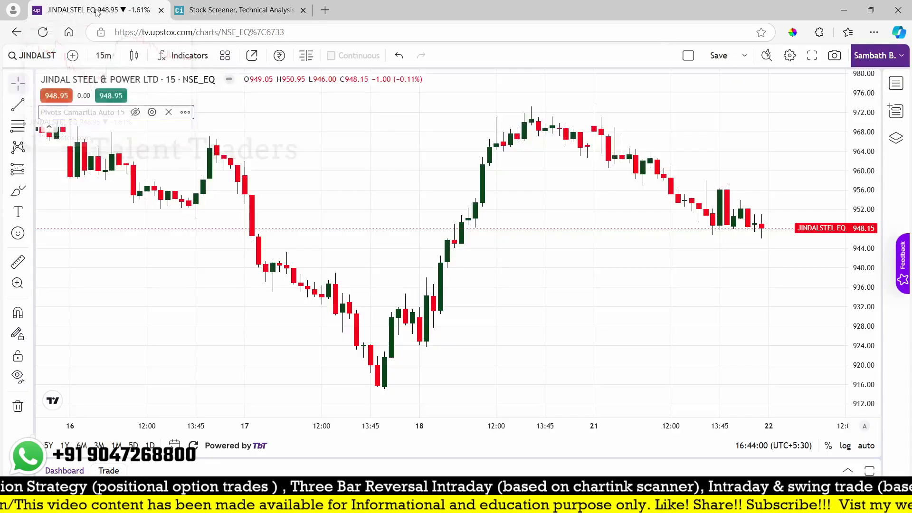
type("godrejcp")
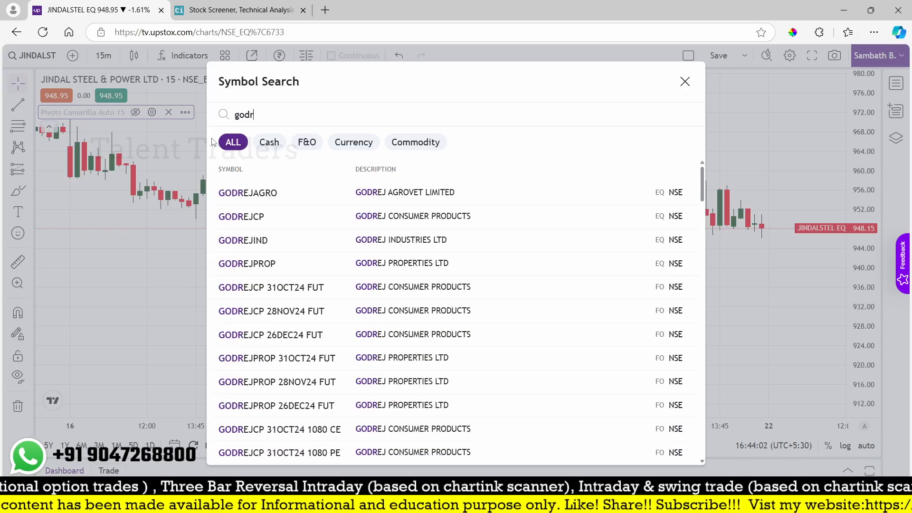
key("Return")
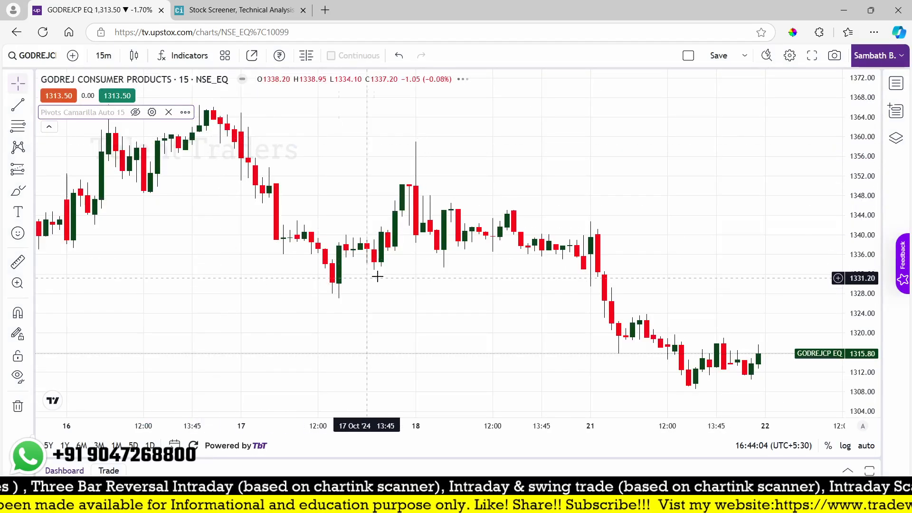
scroll(377, 274, "up", 3)
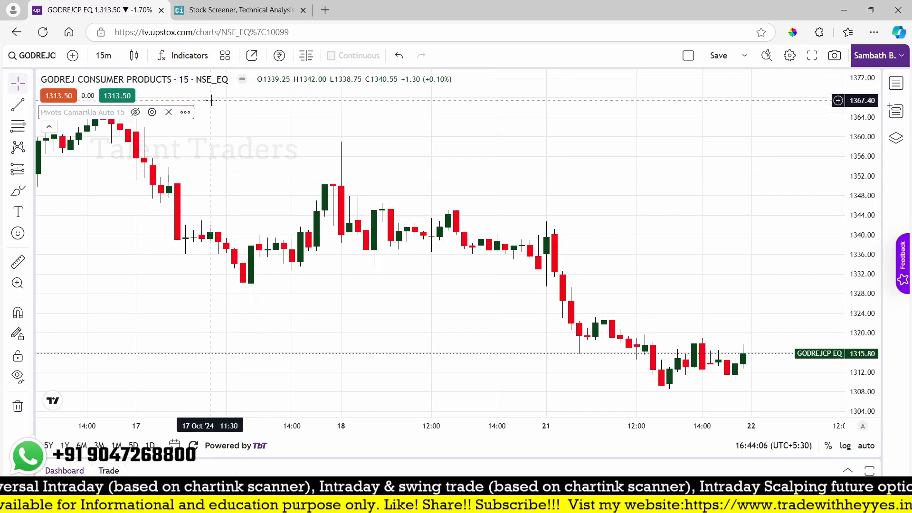
left_click(212, 3)
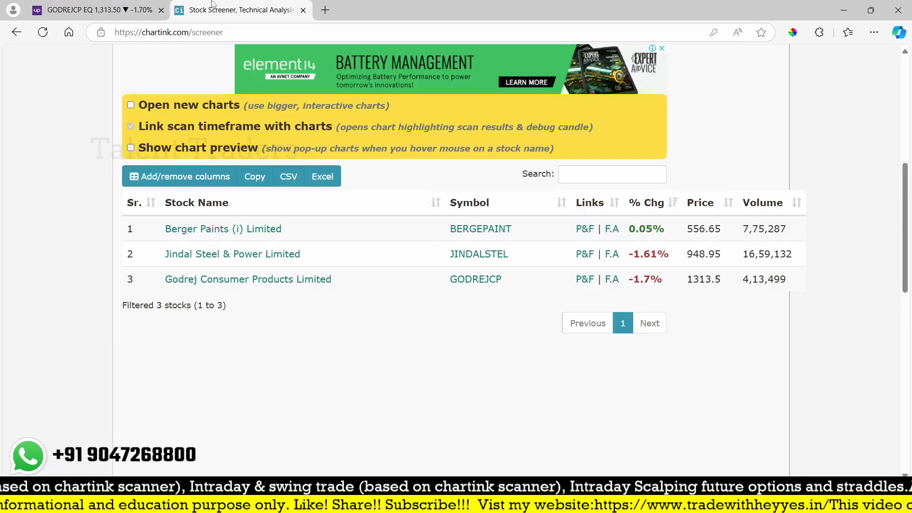
left_click(92, 9)
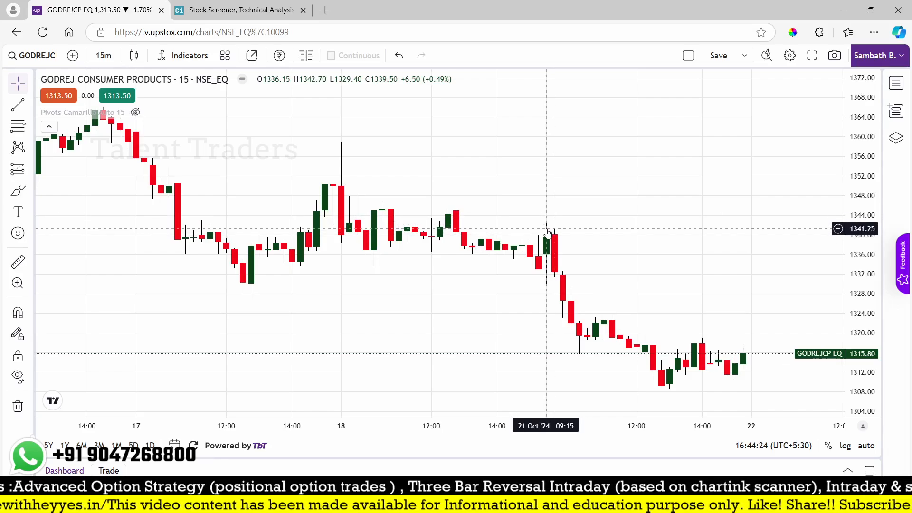
scroll(537, 235, "up", 3)
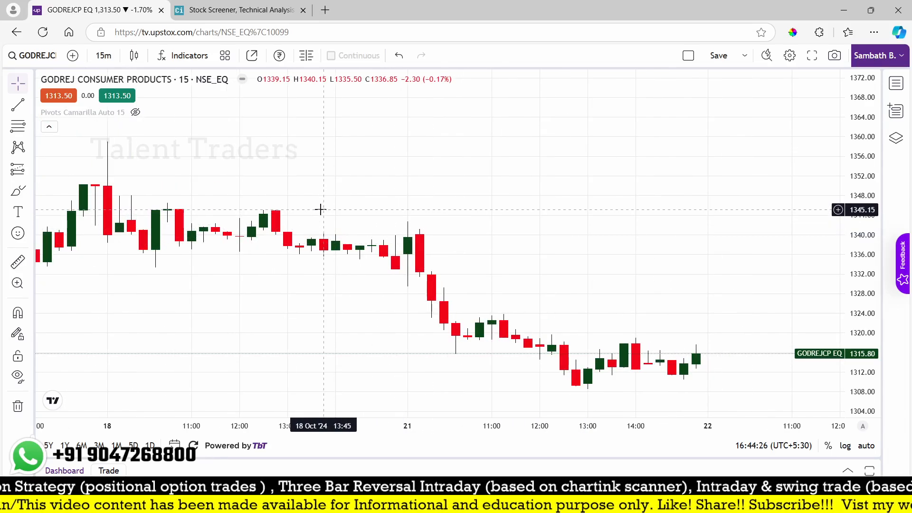
scroll(321, 209, "down", 3)
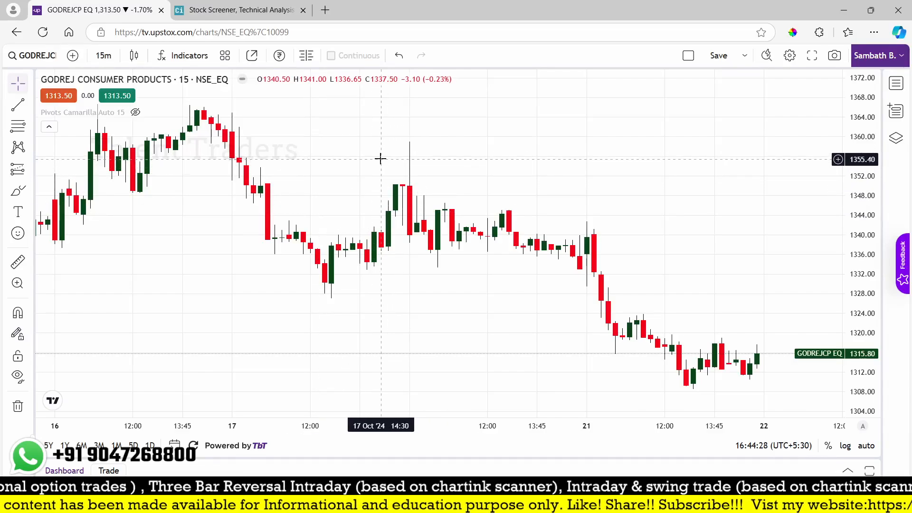
Open the Godrej Consumer Products chart from the Chartink results and compare its 15-minute candles with the Upstox chart
left_click(238, 10)
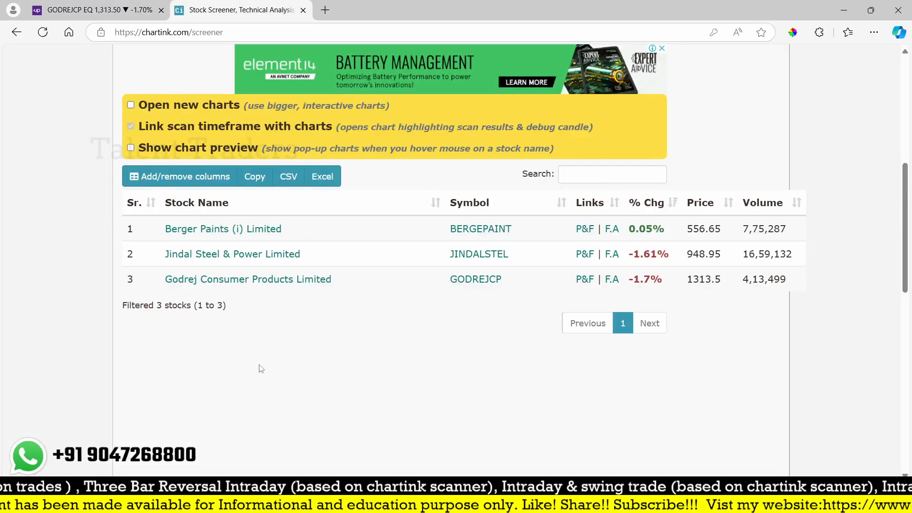
left_click(276, 284)
scroll(538, 305, "down", 5)
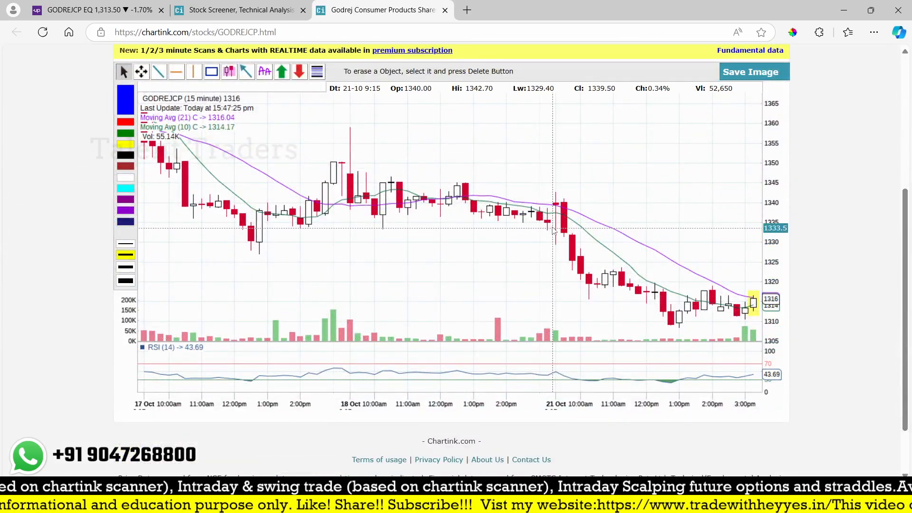
scroll(445, 197, "up", 2)
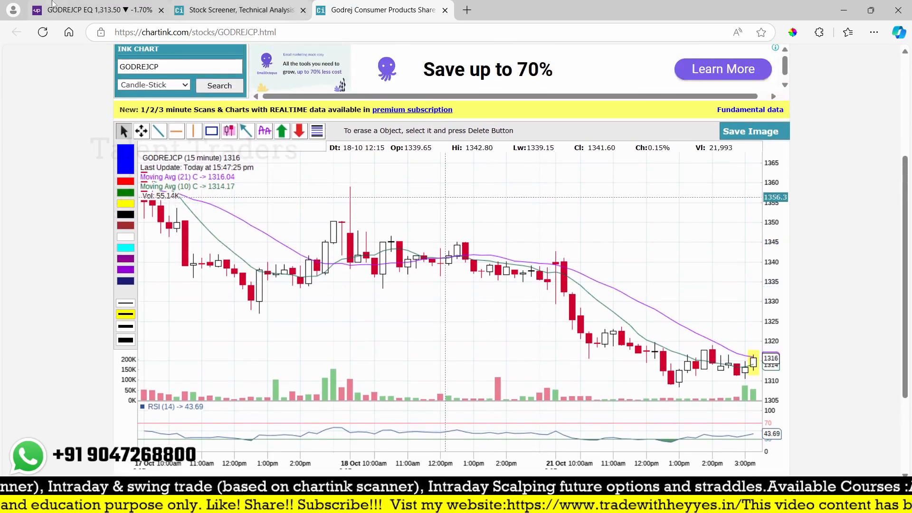
left_click(53, 6)
scroll(321, 341, "up", 4)
scroll(323, 341, "down", 3)
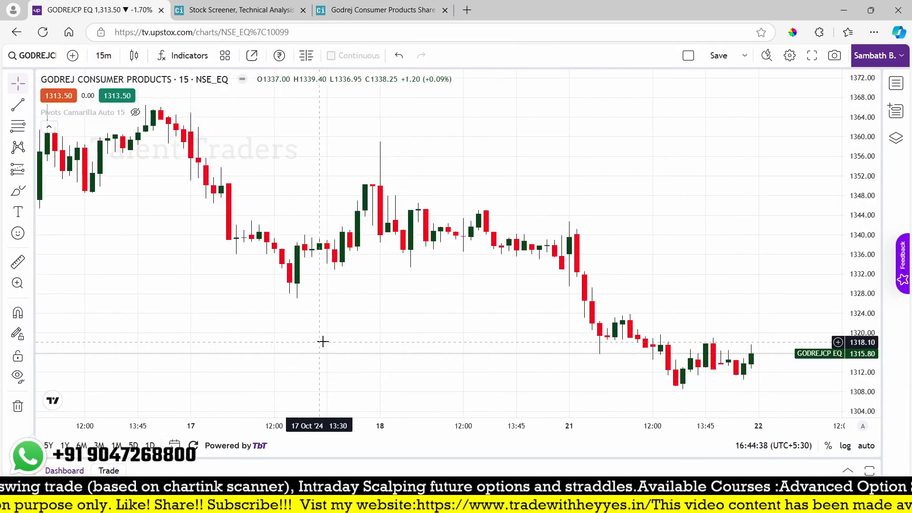
Return to the Chartink screener and review the scan results and the four filter conditions
left_click(240, 10)
scroll(370, 338, "up", 7)
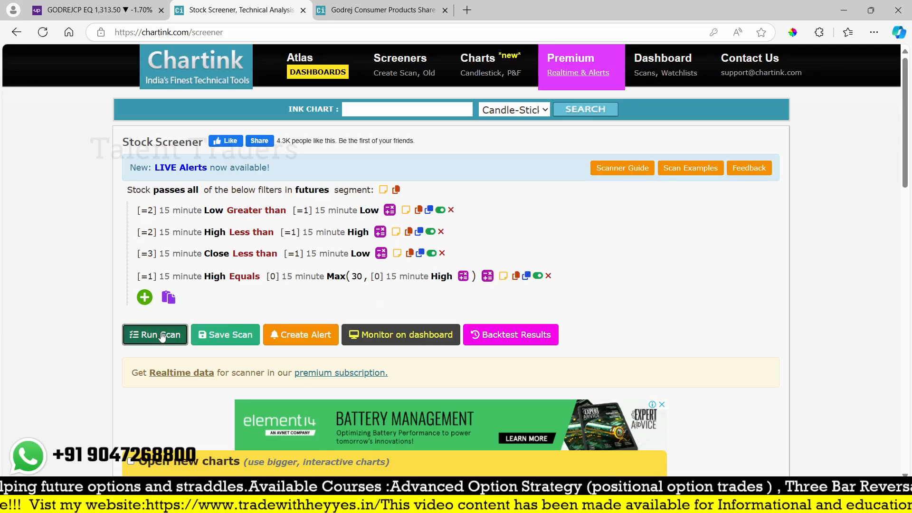
scroll(360, 304, "down", 5)
scroll(356, 325, "up", 6)
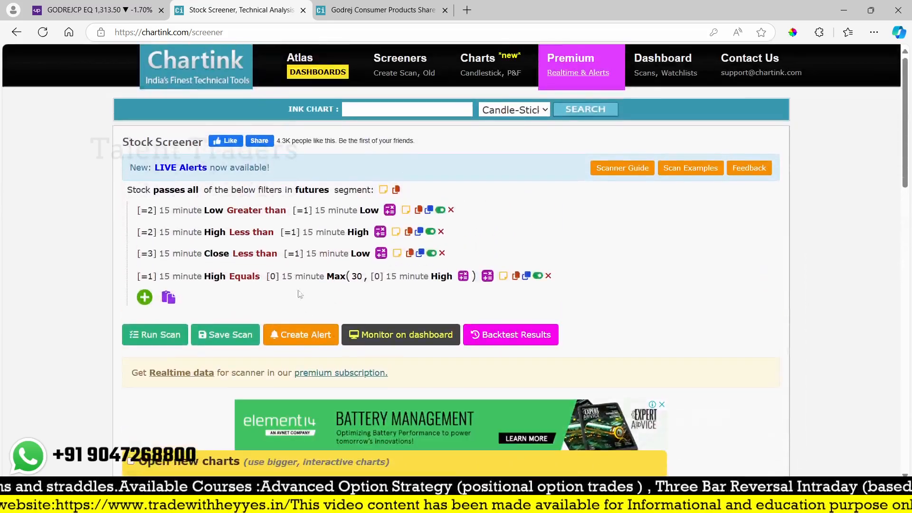
left_click(274, 281)
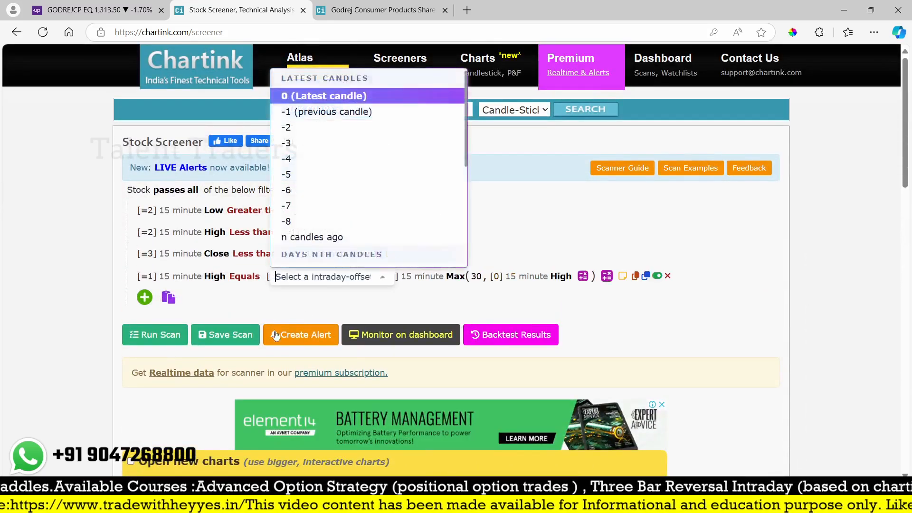
left_click(318, 98)
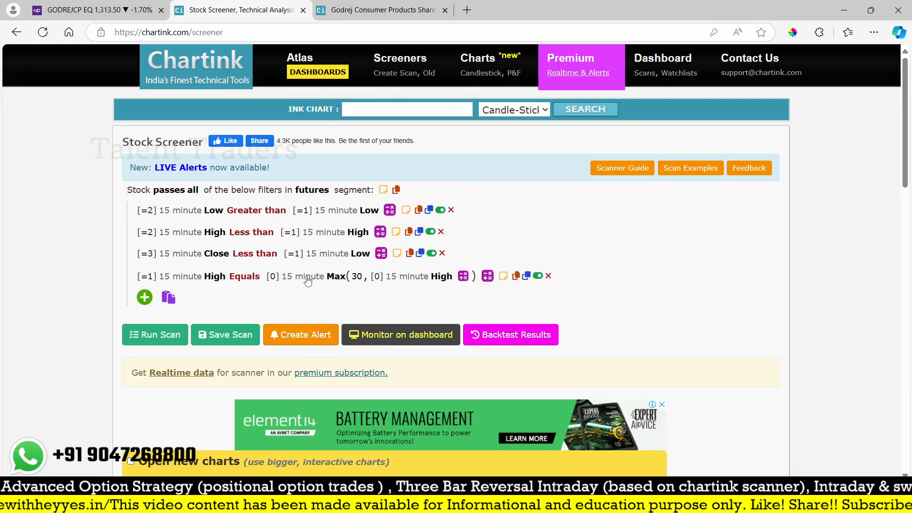
left_click(275, 279)
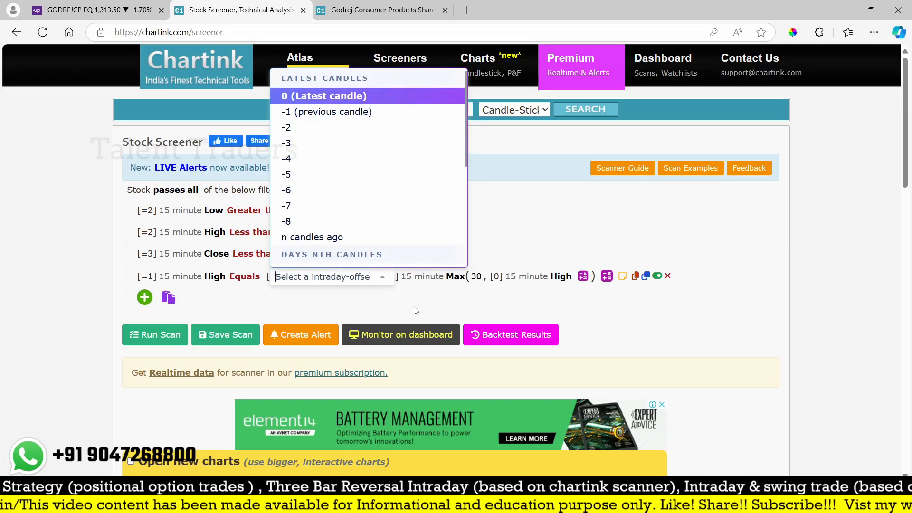
left_click(531, 310)
Set the candle offset before the 30-candle Max in the fourth condition to =1, rerun the scan and review the results
left_click(271, 278)
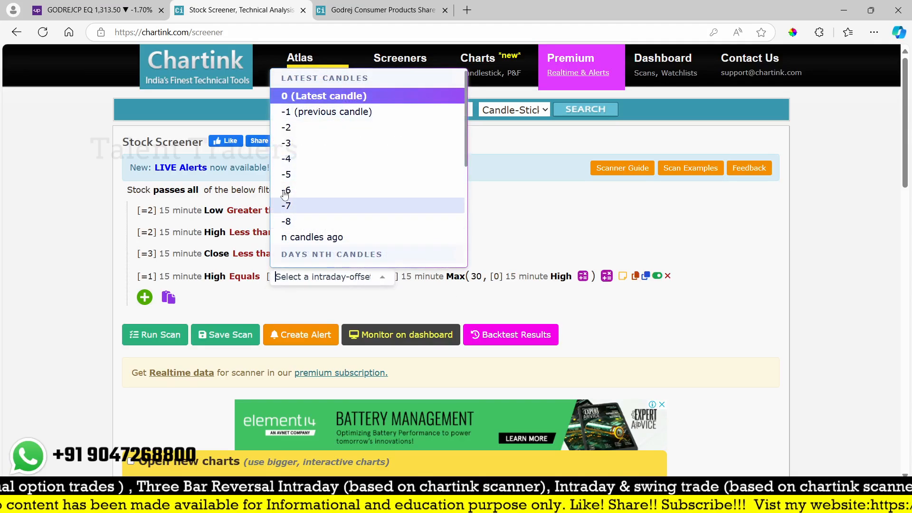
scroll(289, 194, "down", 4)
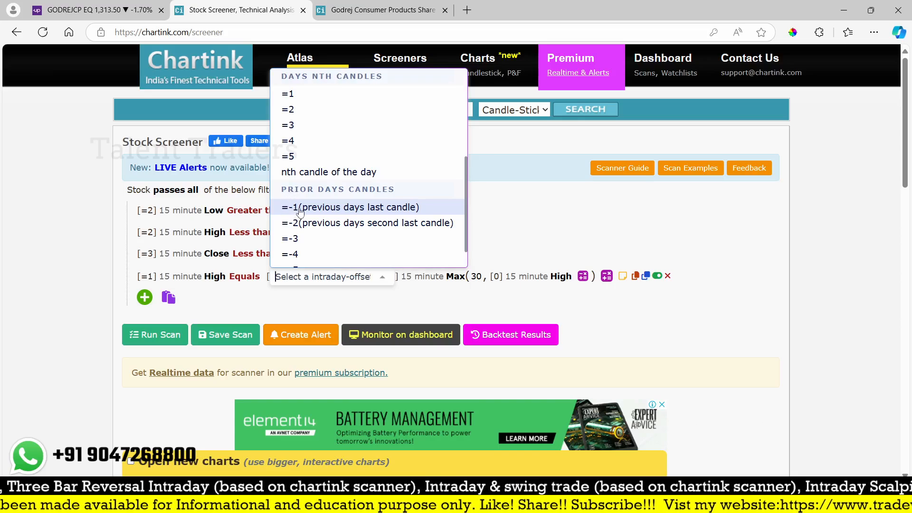
left_click(290, 94)
left_click(159, 334)
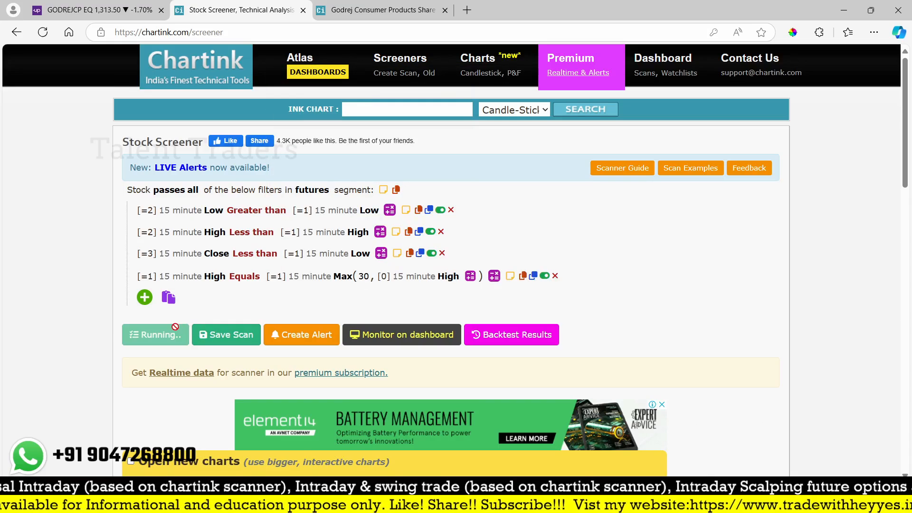
scroll(409, 294, "down", 5)
scroll(409, 296, "down", 8)
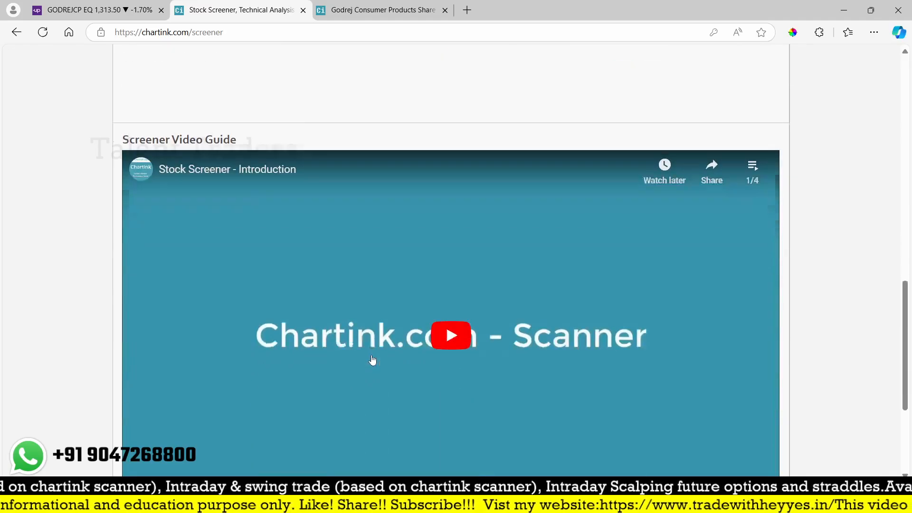
scroll(368, 364, "up", 6)
scroll(368, 363, "up", 6)
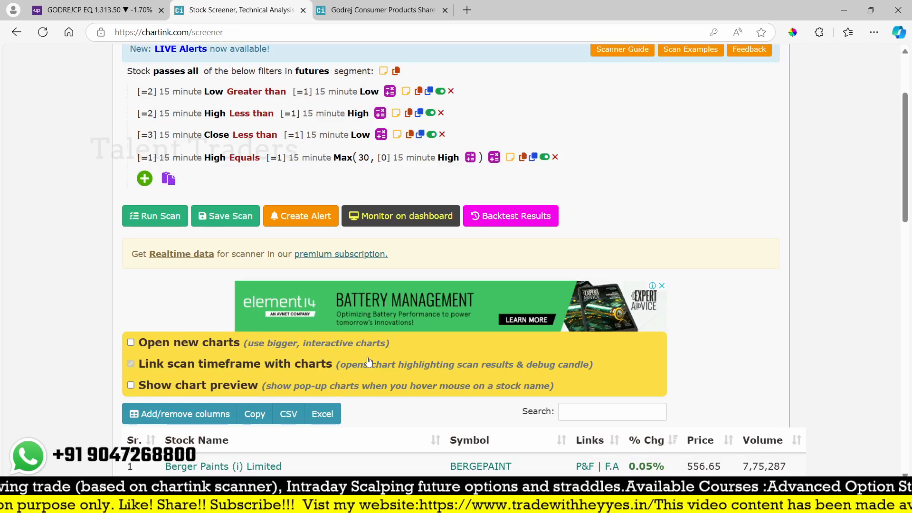
scroll(369, 362, "down", 8)
scroll(369, 362, "up", 7)
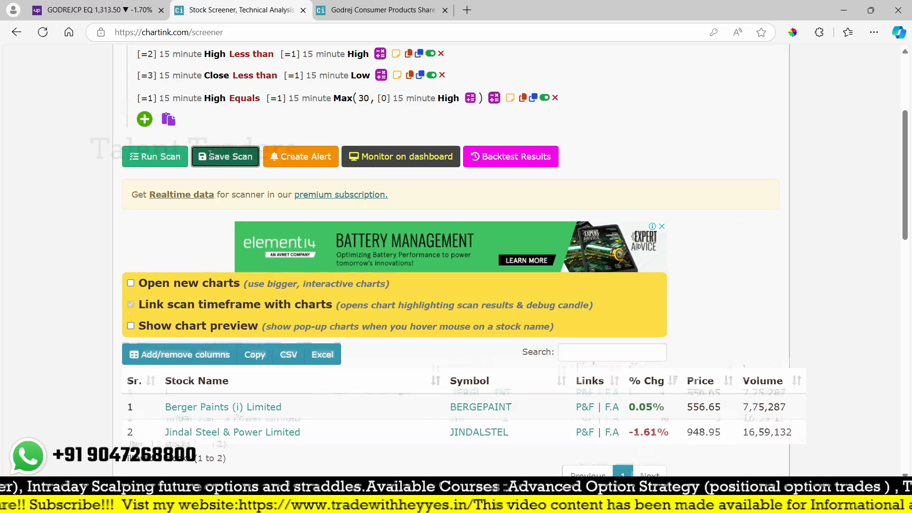
Save the scan under the name test
left_click(225, 156)
left_click(192, 93)
type("tets")
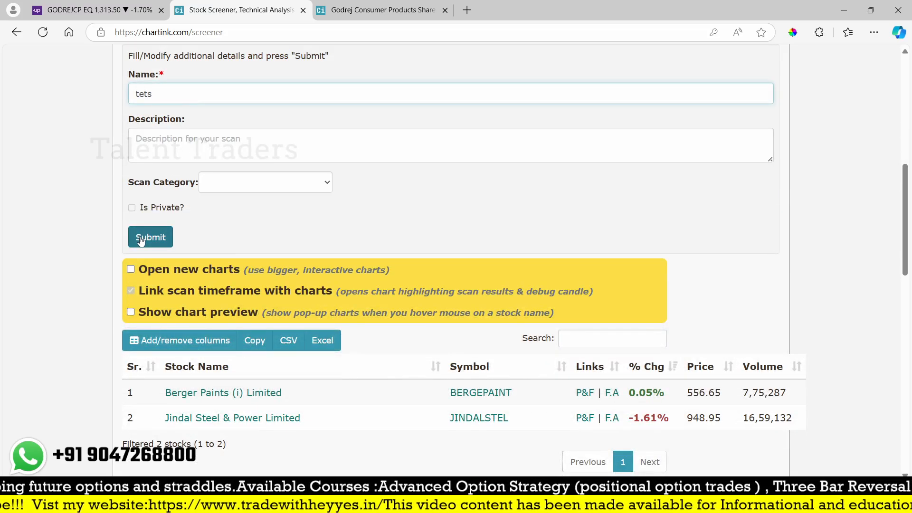
key("BackSpace")
type("st")
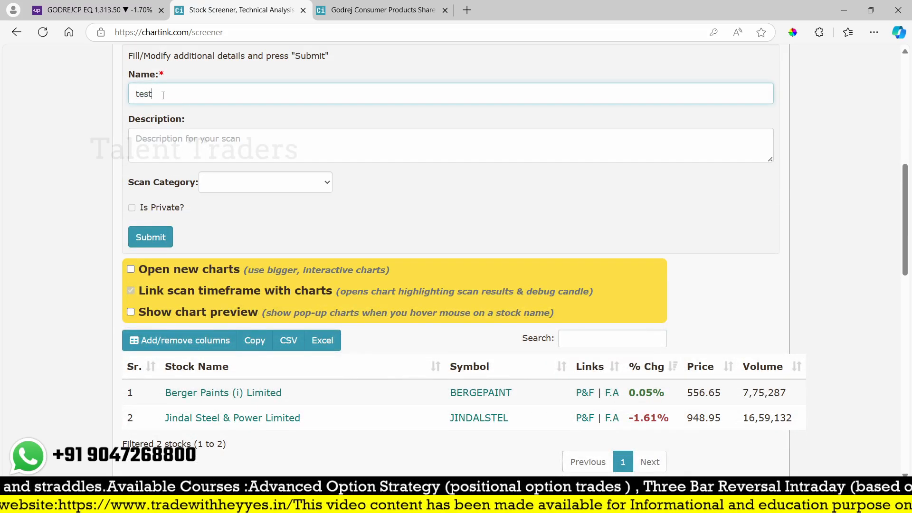
left_click(151, 237)
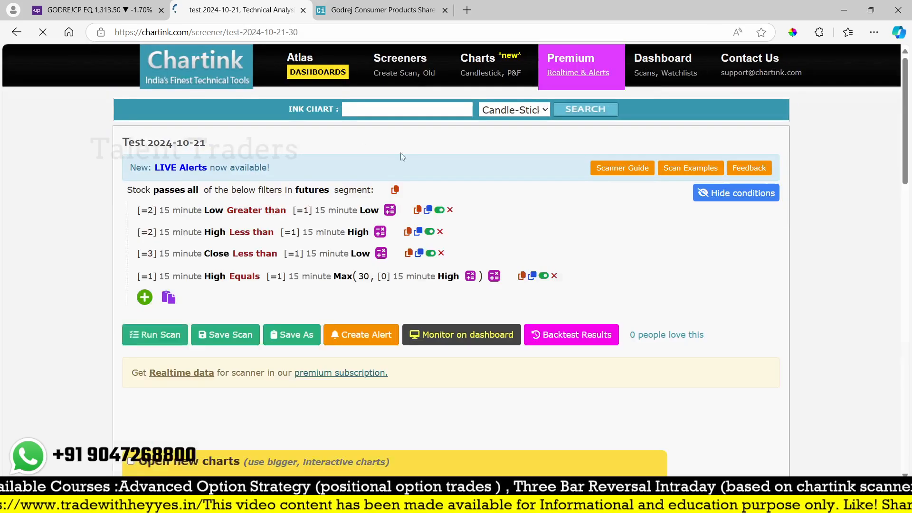
Open the 16 October bar in the saved scan's backtest history and load ABBOTINDIA equity on the Upstox chart
scroll(506, 126, "down", 15)
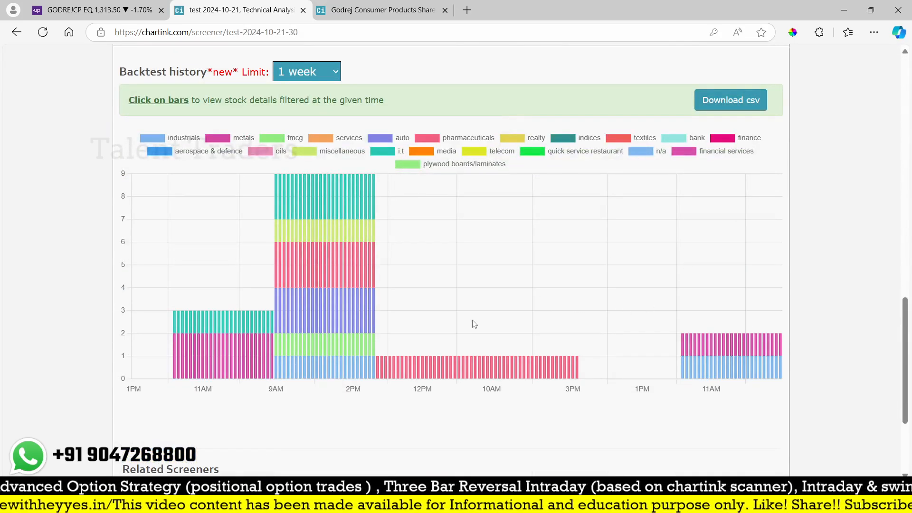
left_click(402, 370)
left_click(117, 5)
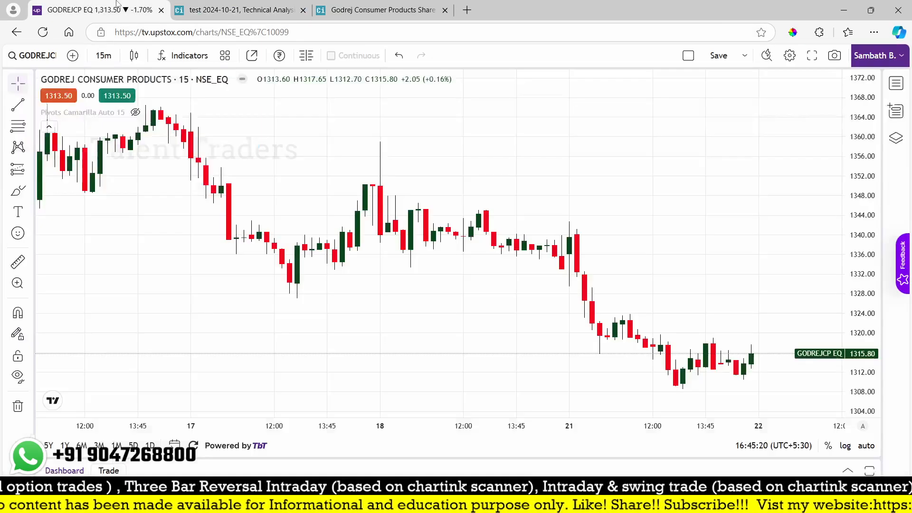
type("abb")
key("Down")
key("Down")
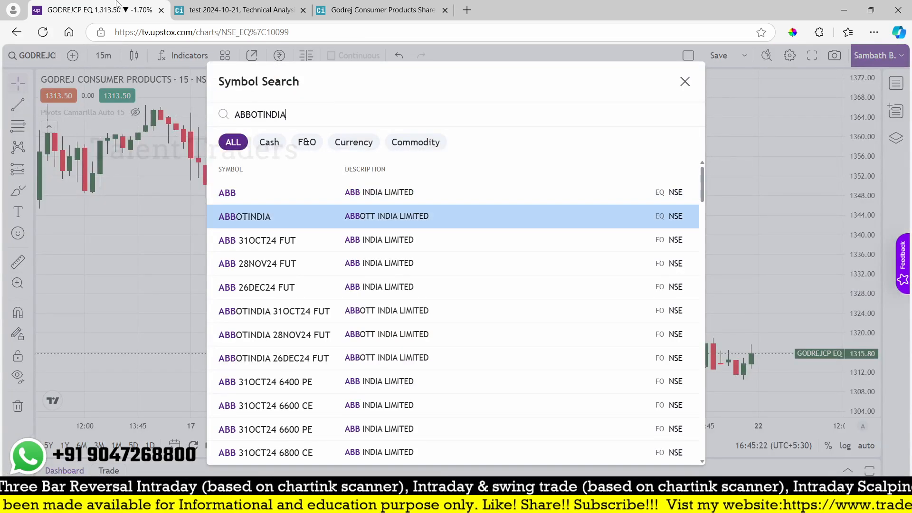
key("Return")
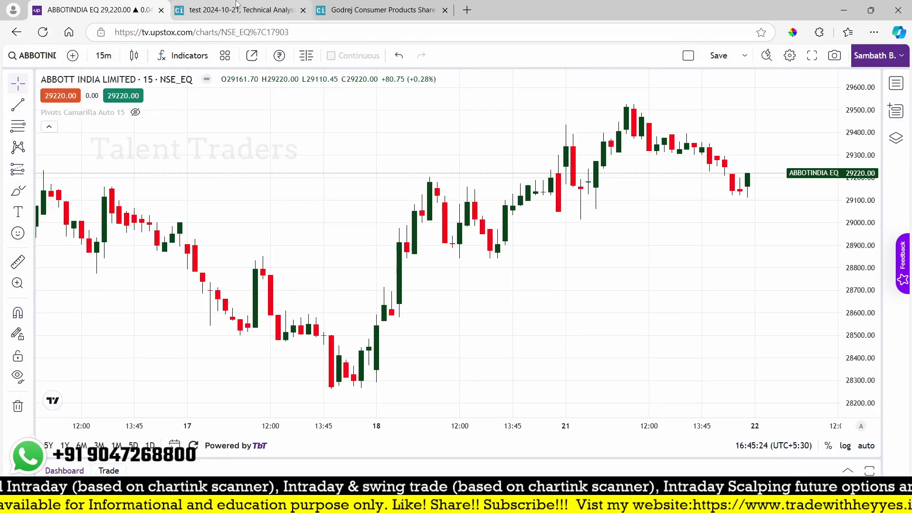
Recheck the backtest entry's date, close the Godrej chart tab and examine ABBOTINDIA's 15-minute candles around 16 October on Upstox
left_click(200, 5)
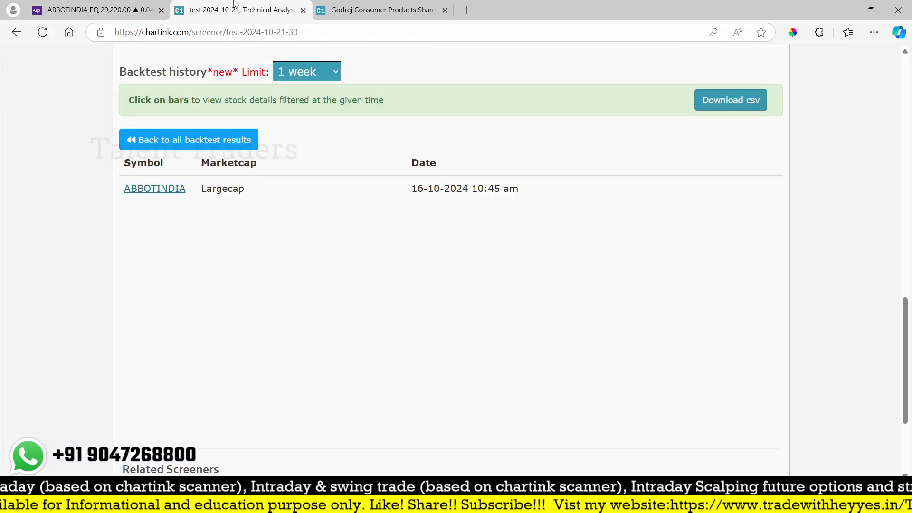
left_click(445, 10)
left_click(98, 5)
scroll(341, 269, "down", 3)
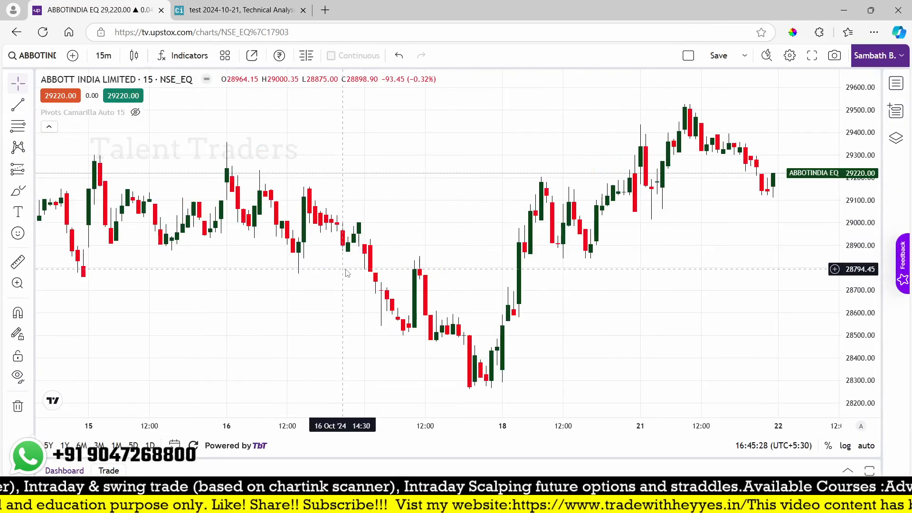
left_click_drag(331, 326, 396, 320)
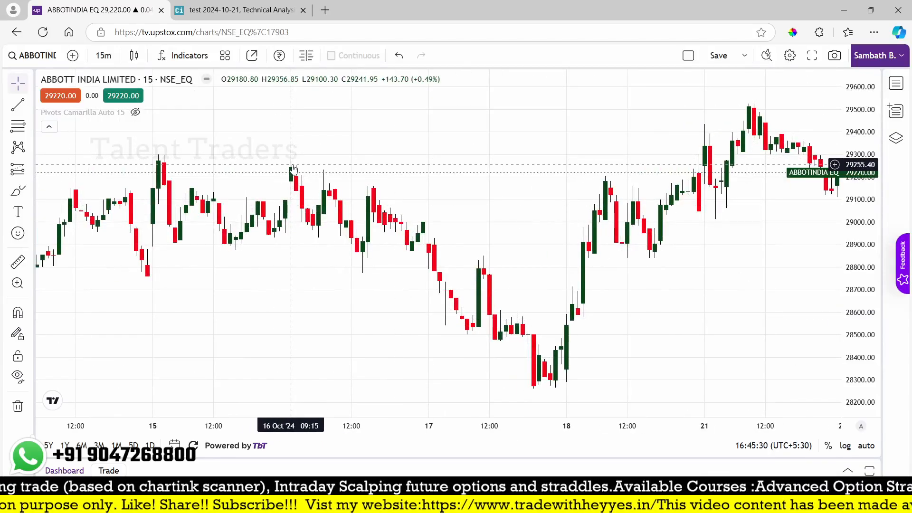
scroll(290, 166, "up", 4)
left_click_drag(184, 302, 441, 339)
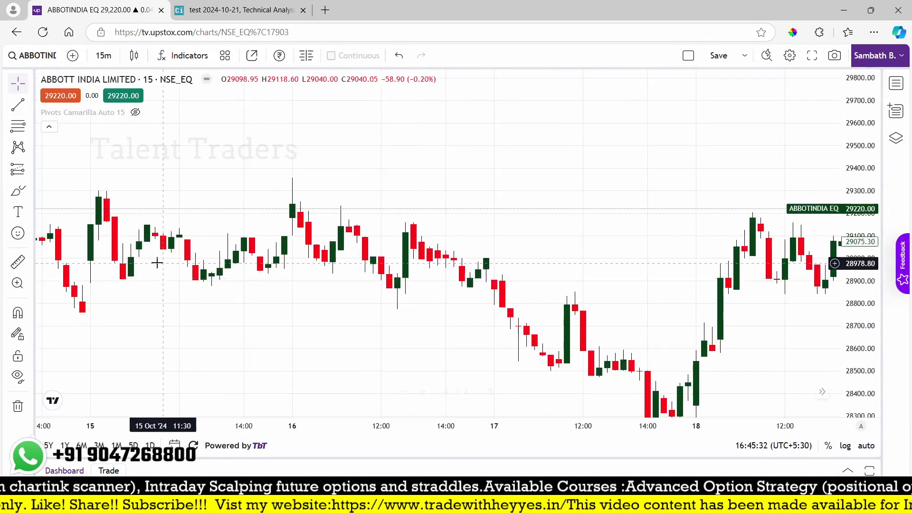
scroll(199, 261, "down", 2)
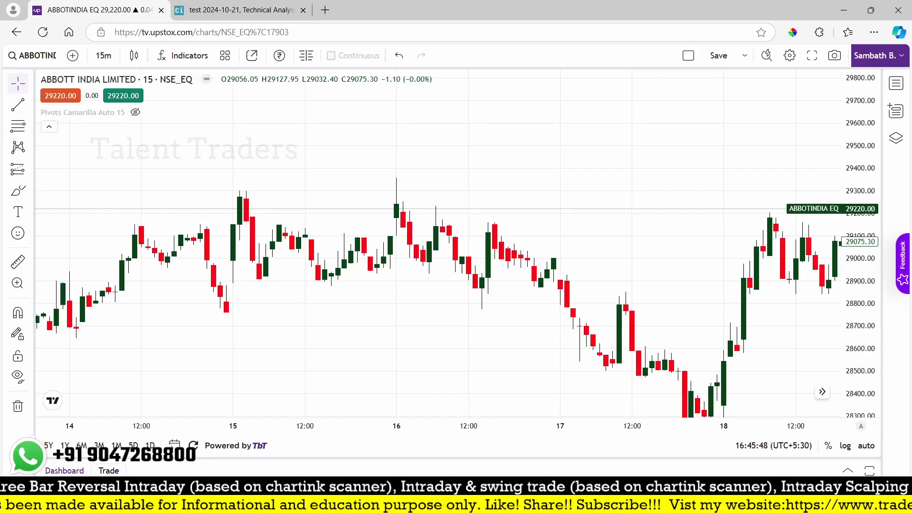
Return to the saved Chartink scan and review its results and four filter conditions
left_click(252, 10)
scroll(338, 232, "up", 10)
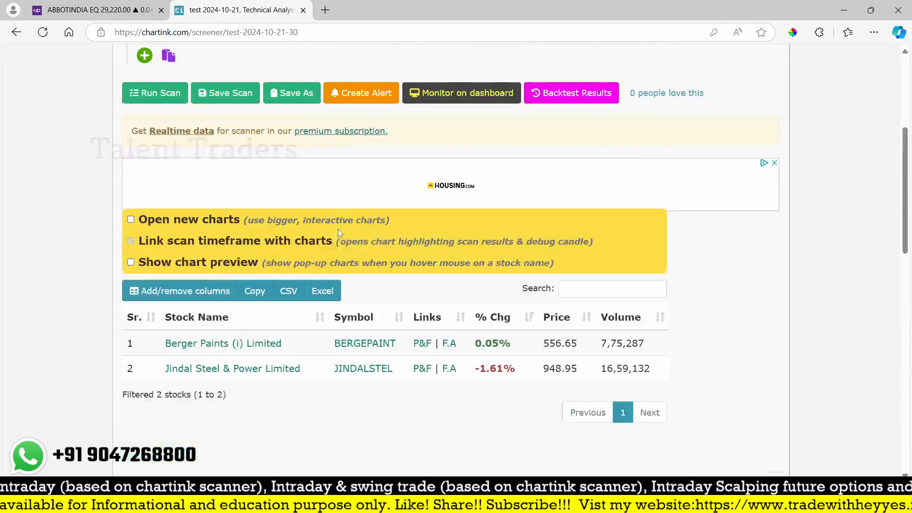
scroll(339, 232, "up", 4)
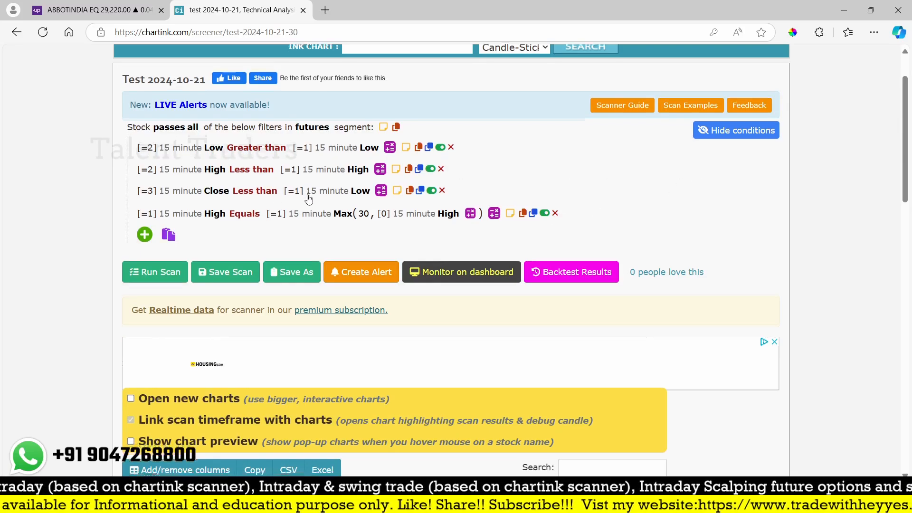
scroll(306, 198, "down", 4)
scroll(308, 198, "up", 2)
Go back to the full backtest history and open the list of stocks filtered on 15-10-2024 at 10:30 am
scroll(309, 199, "down", 10)
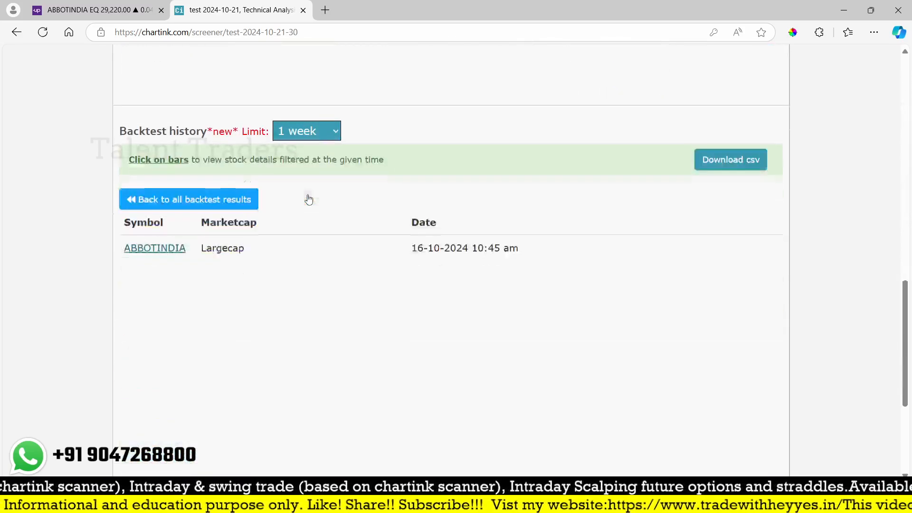
scroll(395, 226, "down", 4)
left_click(297, 137)
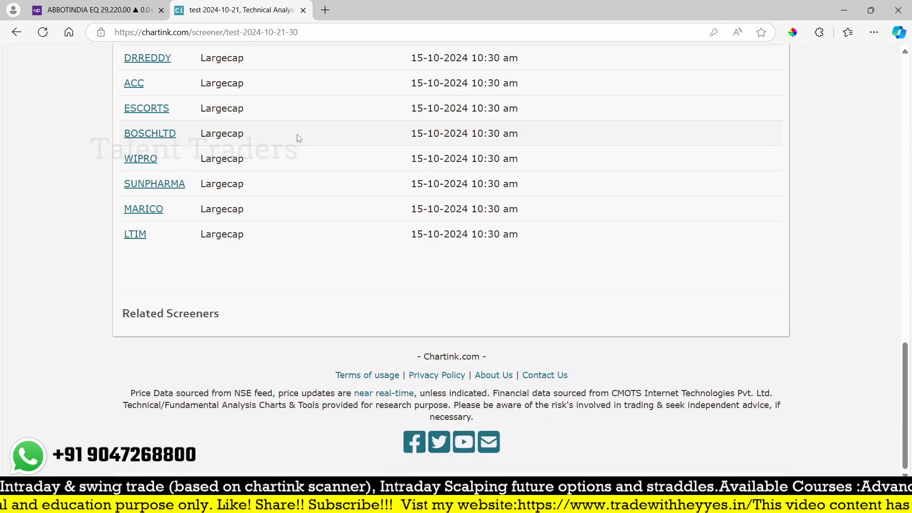
scroll(323, 271, "up", 3)
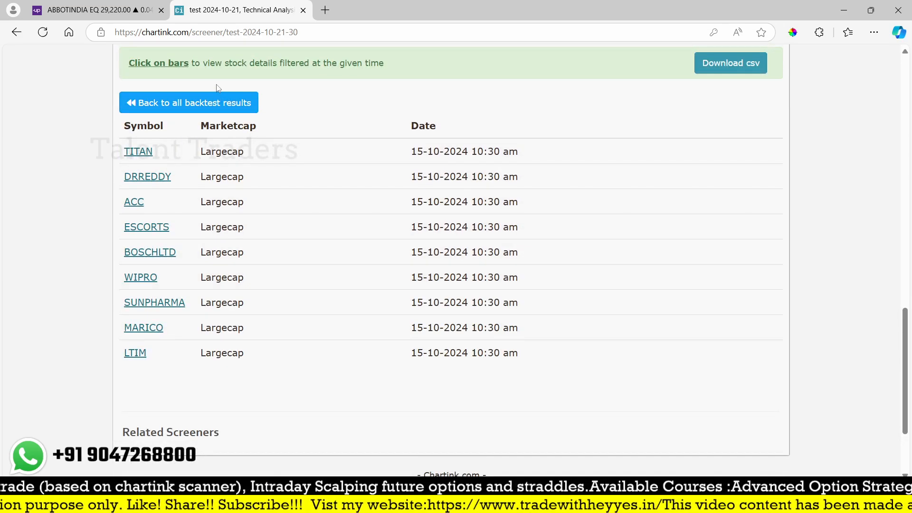
Load TITAN equity on the Upstox chart and examine its 15-minute candles of 15 October
left_click(100, 5)
type("tit")
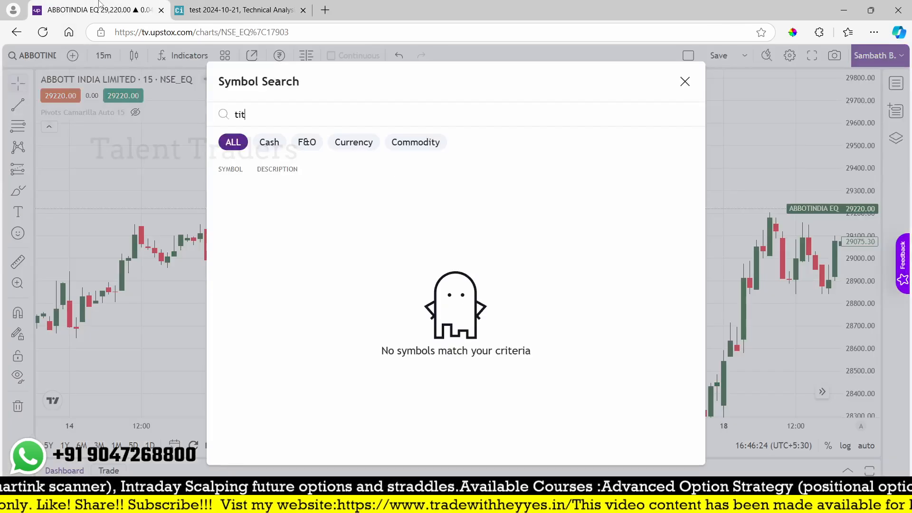
key("Down")
key("Down")
key("Return")
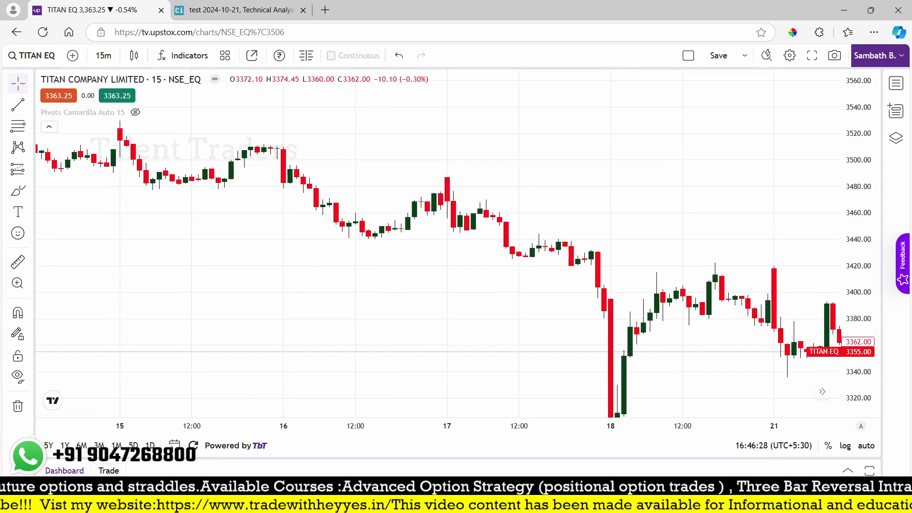
left_click_drag(267, 299, 366, 274)
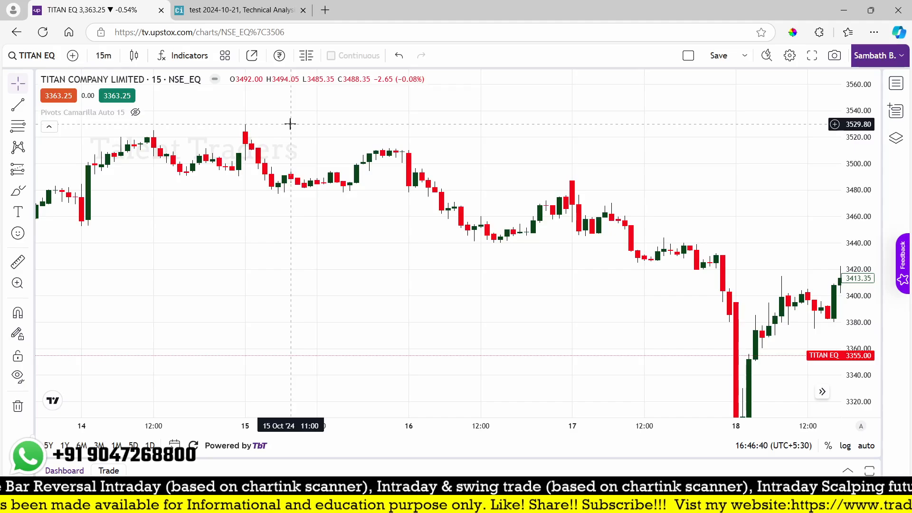
Check the backtest list for another stock, load ESCORTS equity on Upstox and examine its 15-minute candles of 15 October
left_click(204, 10)
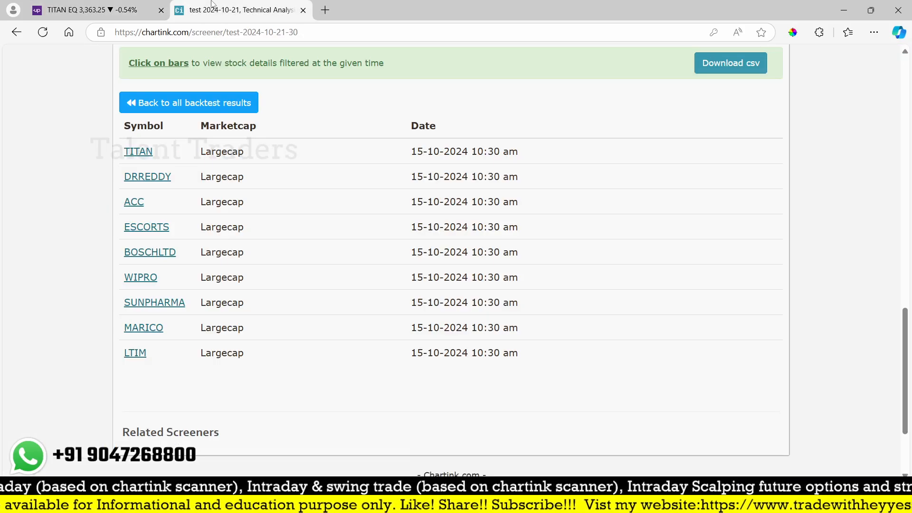
left_click(129, 10)
type("w")
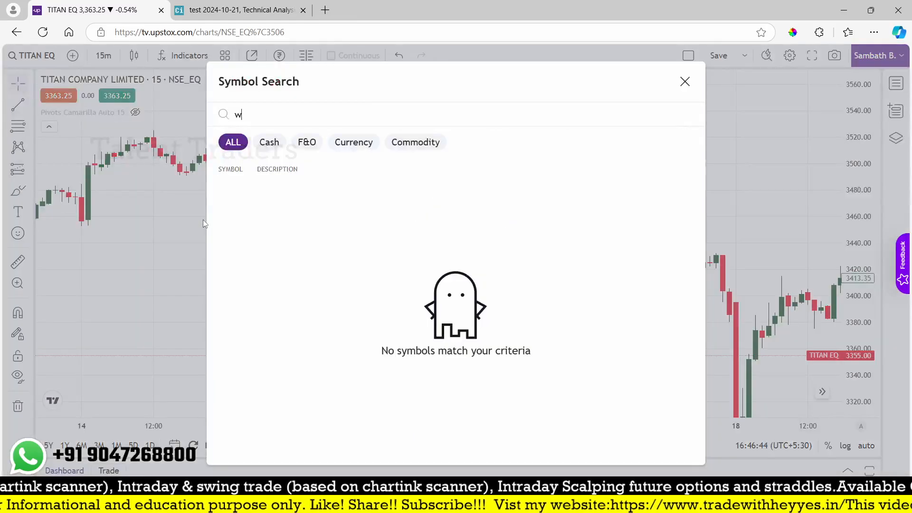
key("BackSpace")
type("esc")
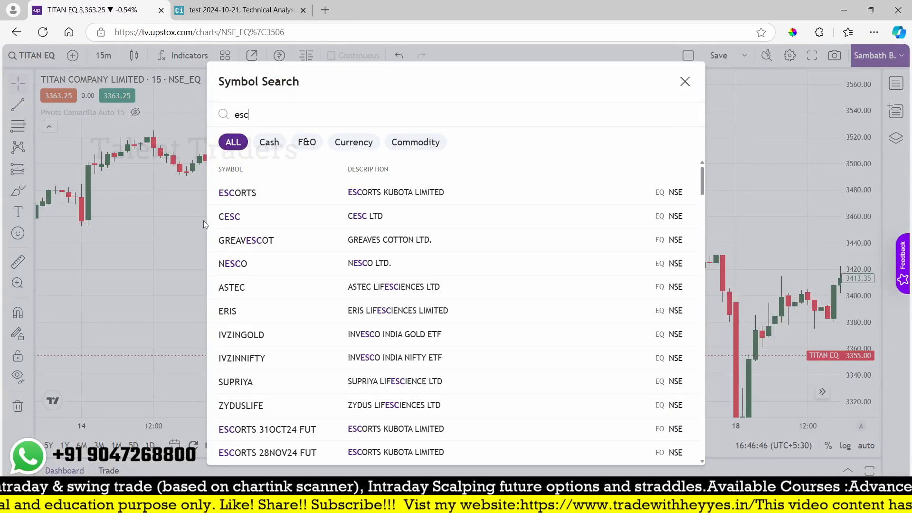
key("Return")
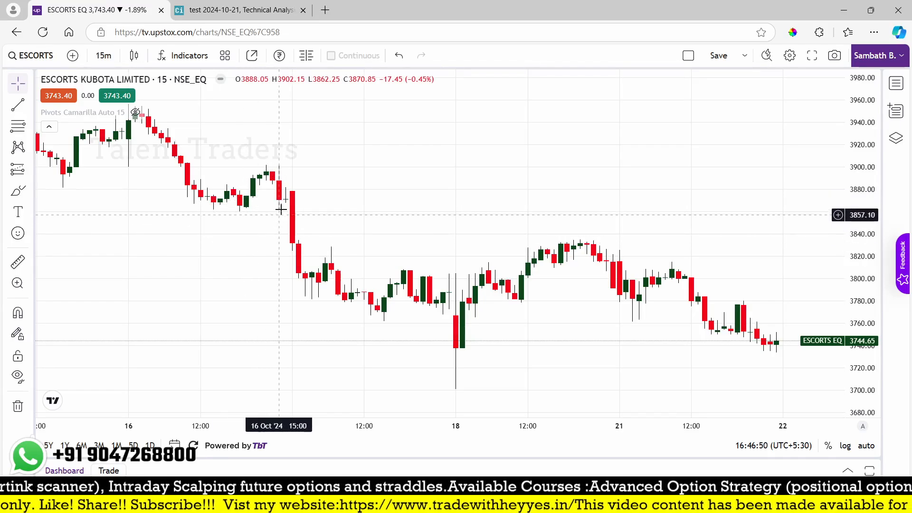
left_click_drag(281, 201, 607, 288)
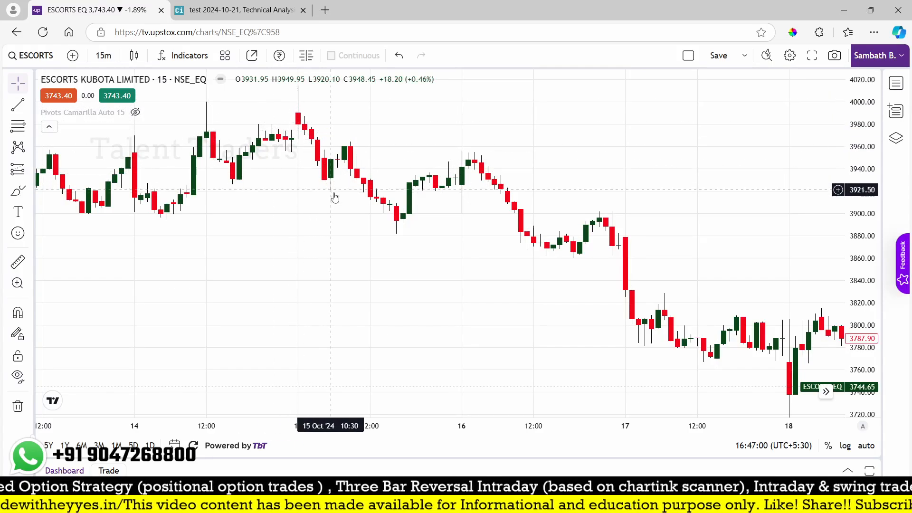
left_click_drag(592, 218, 103, 208)
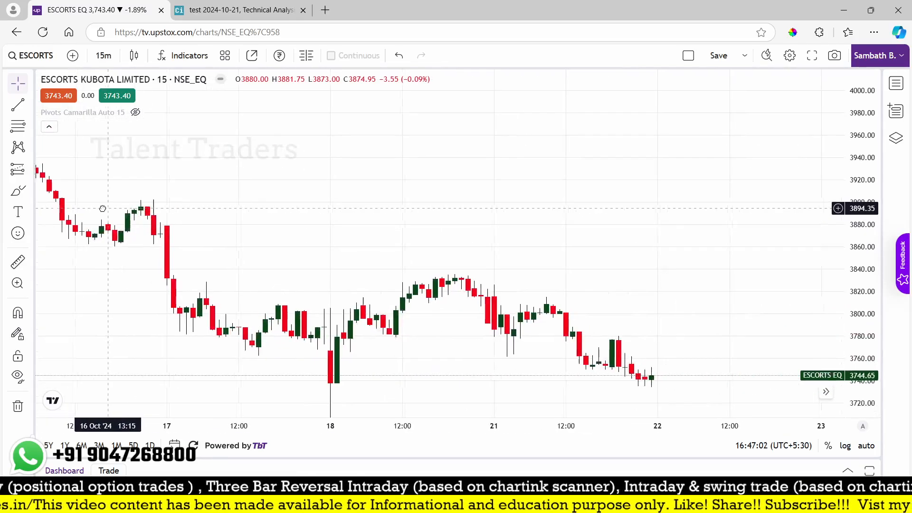
Review the saved scan's filter conditions and current results on Chartink, and switch back to the Upstox chart of ESCORTS
left_click(238, 10)
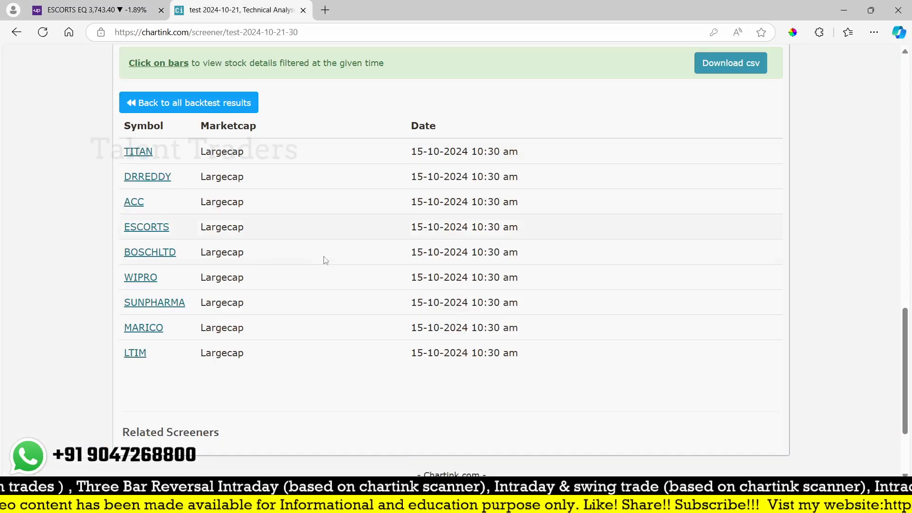
scroll(328, 271, "up", 5)
scroll(337, 283, "up", 10)
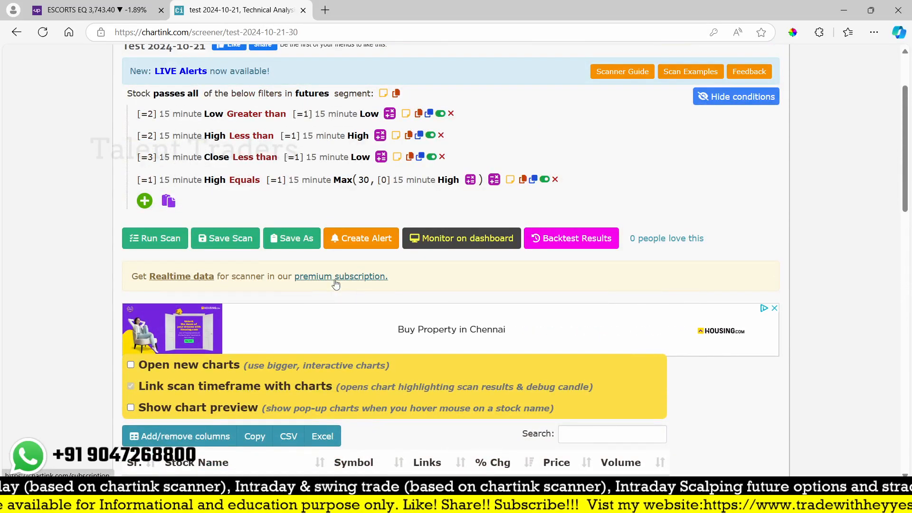
scroll(336, 283, "down", 5)
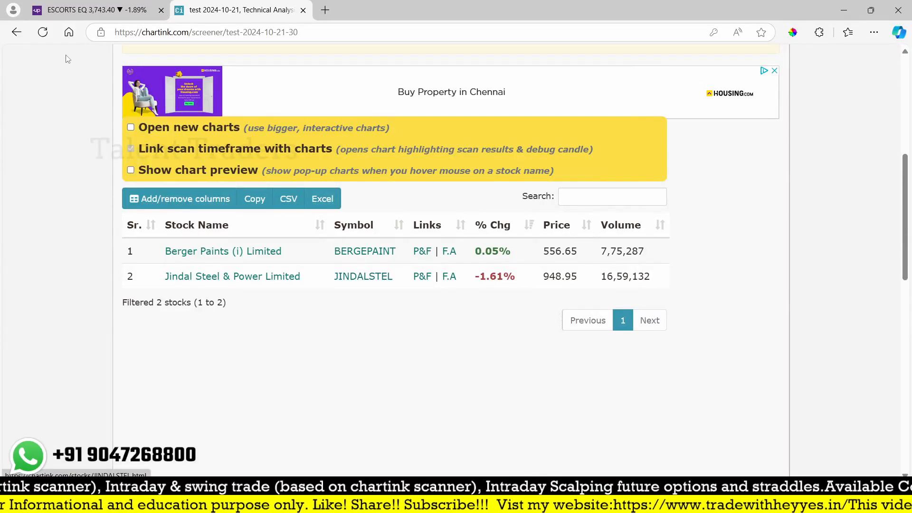
left_click(47, 10)
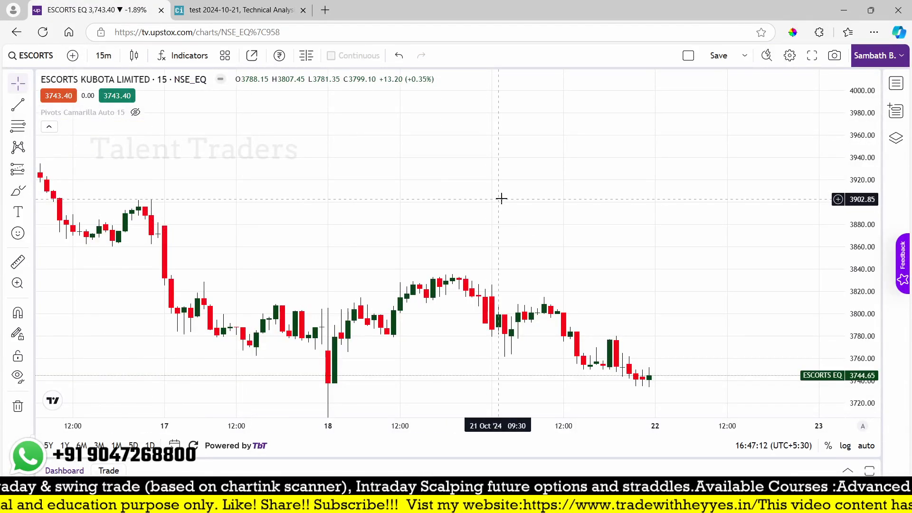